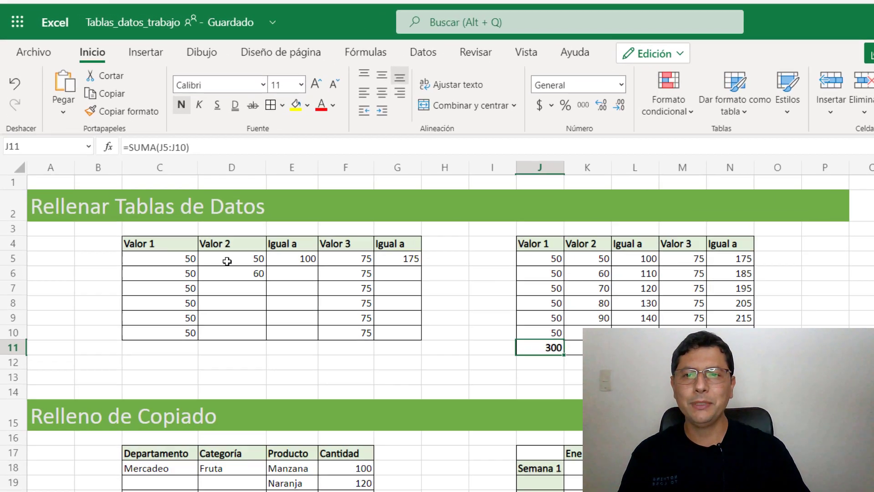
Clear C6:C10 in the Valor 1 column and refill those cells by copying the 50 from C5 down
click(218, 228)
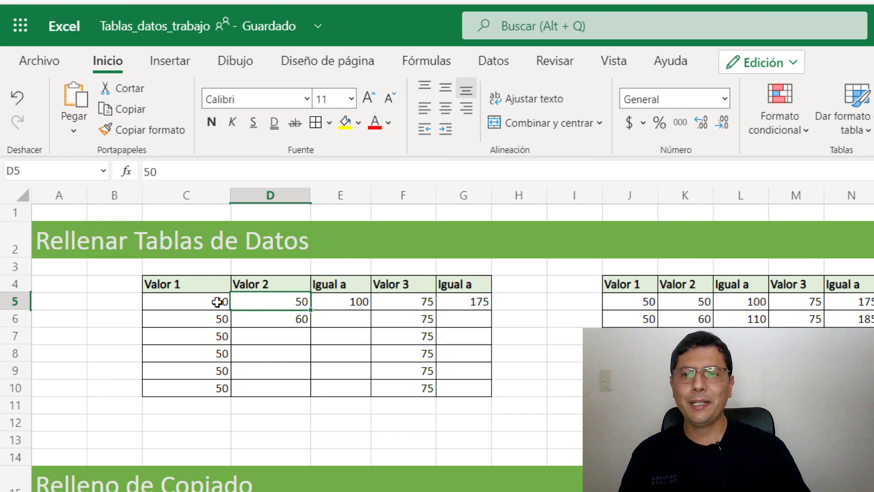
drag(214, 303, 220, 351)
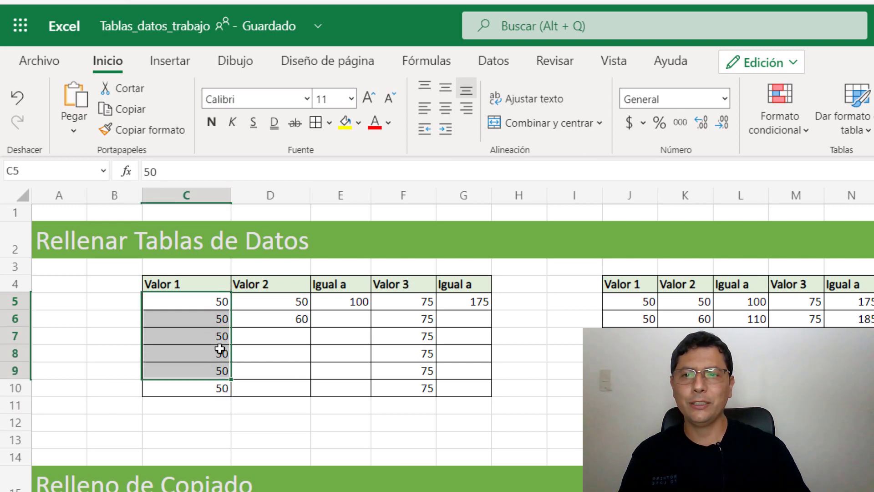
click(220, 328)
drag(220, 318, 216, 380)
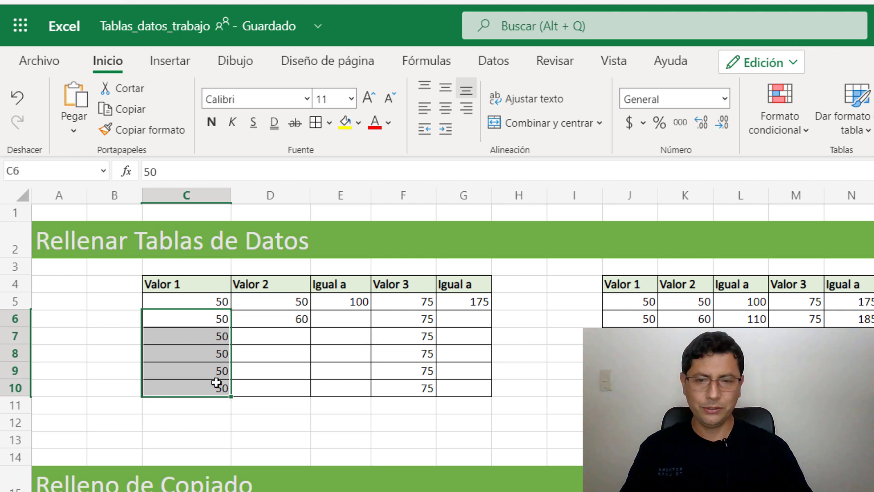
key(Delete)
click(222, 301)
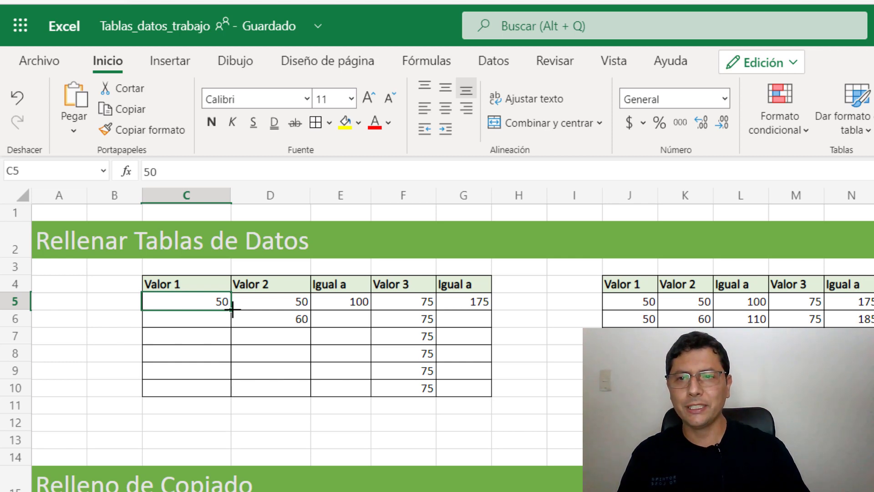
drag(232, 309, 231, 387)
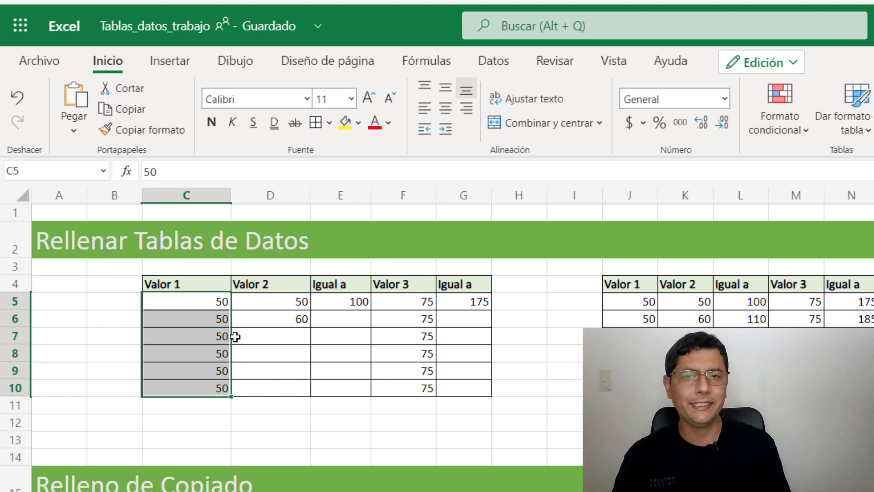
Extend the number series started in D5:D6 of the Valor 2 column down to D10
click(275, 301)
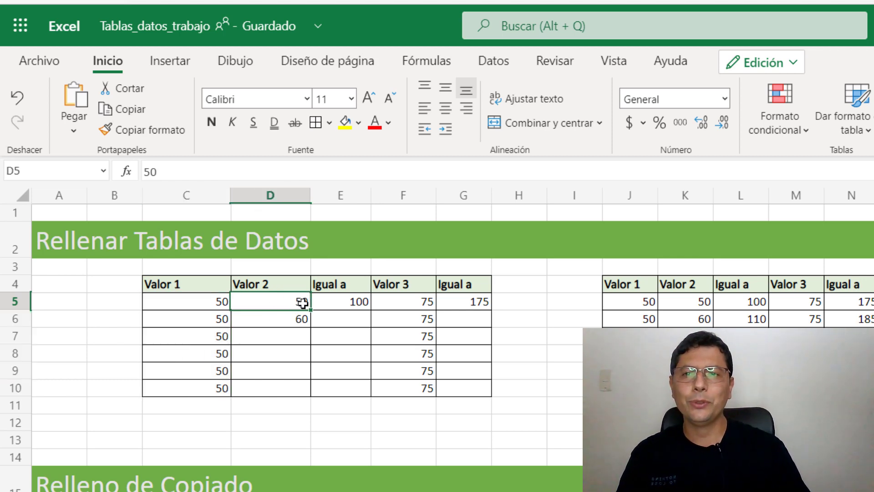
drag(302, 300, 306, 317)
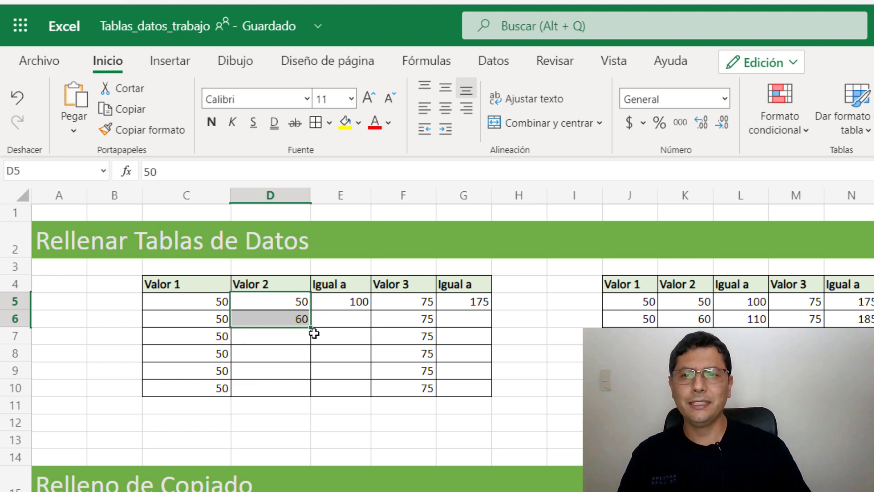
drag(299, 301, 301, 321)
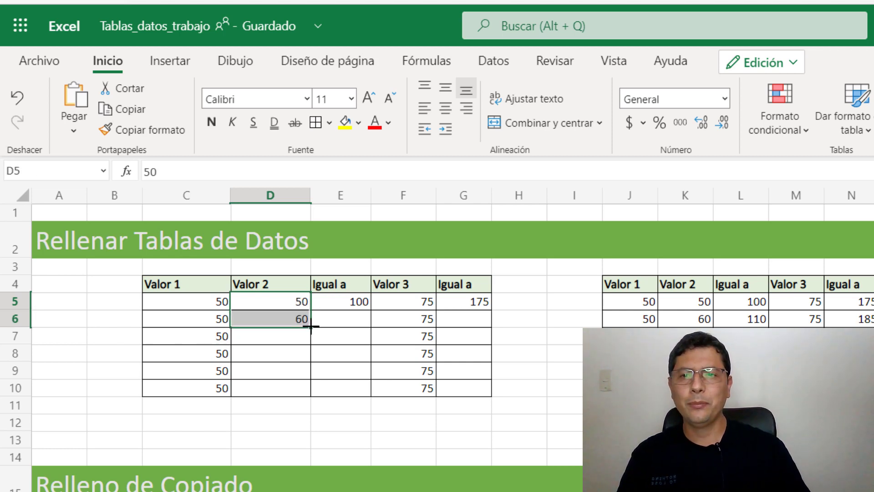
drag(310, 327, 308, 383)
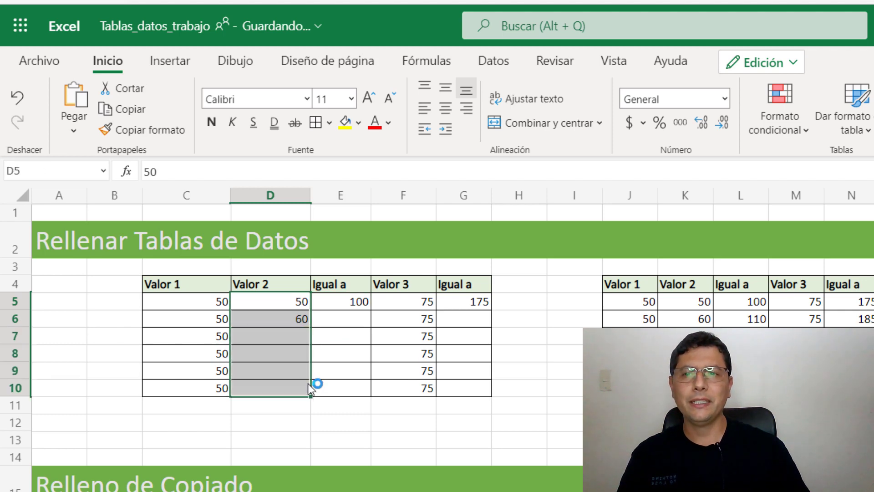
click(327, 331)
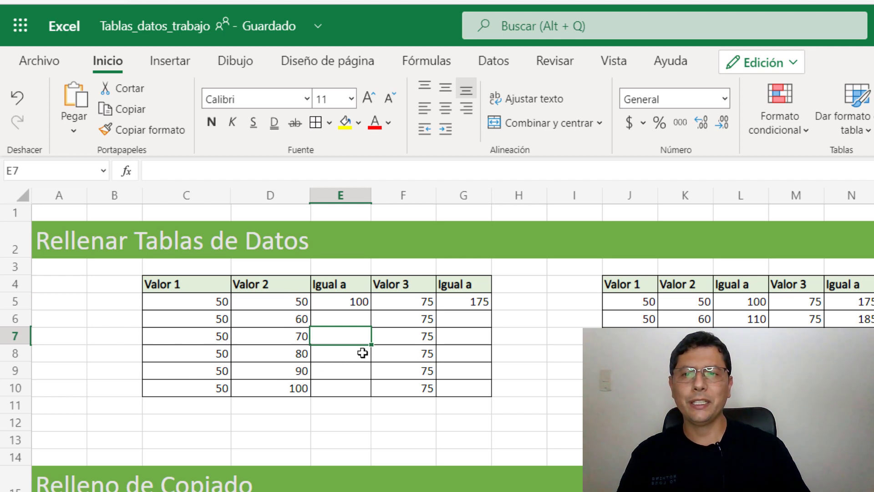
Copy the sum formula in E5 down to E10 and check the copied formulas in E6 and E7
click(363, 304)
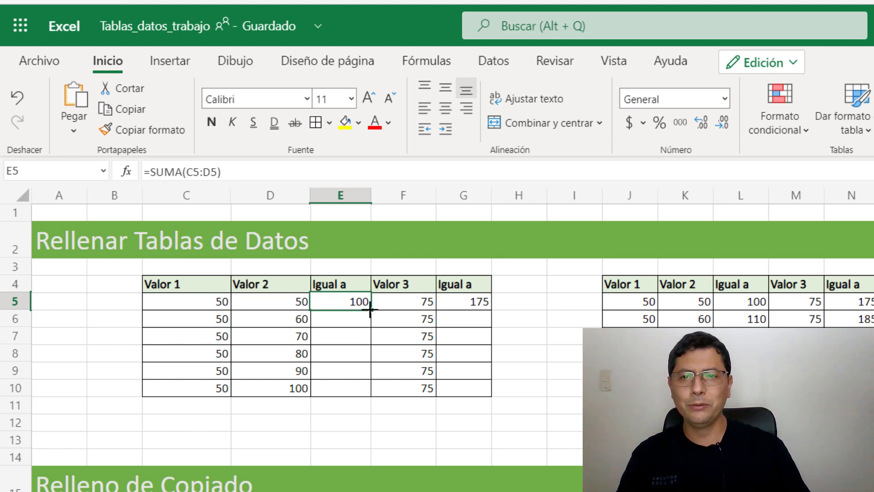
drag(370, 309, 368, 387)
click(360, 321)
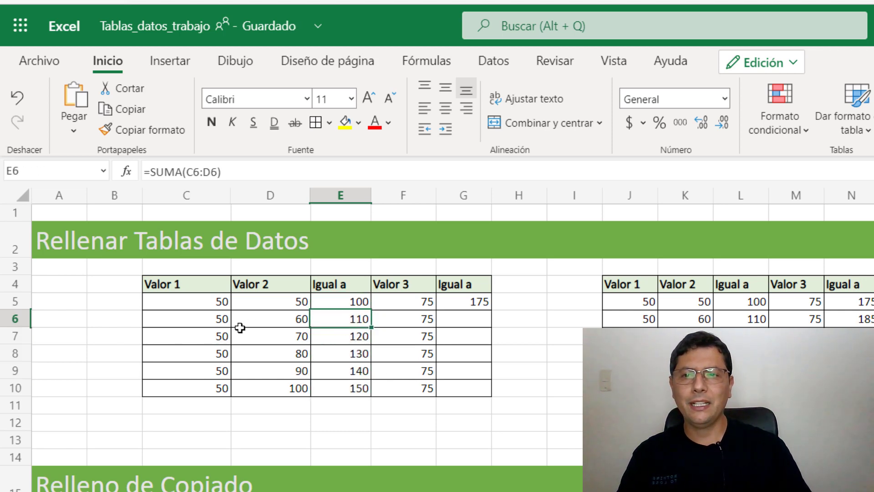
click(351, 336)
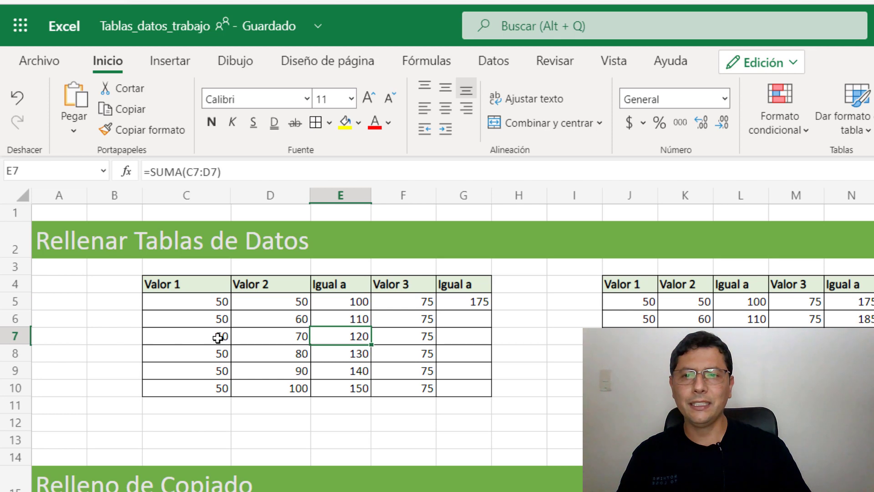
click(220, 335)
click(273, 331)
click(331, 337)
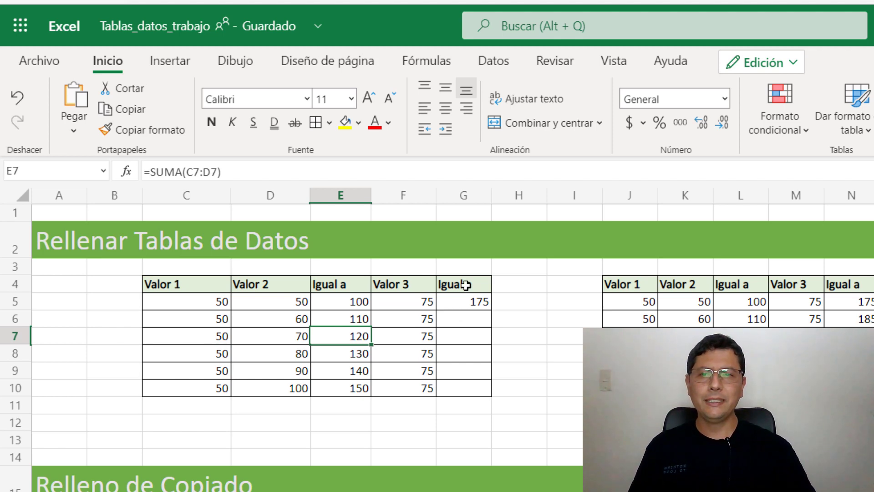
Copy the sum formula in G5 down the second Igual a column to G10
click(478, 301)
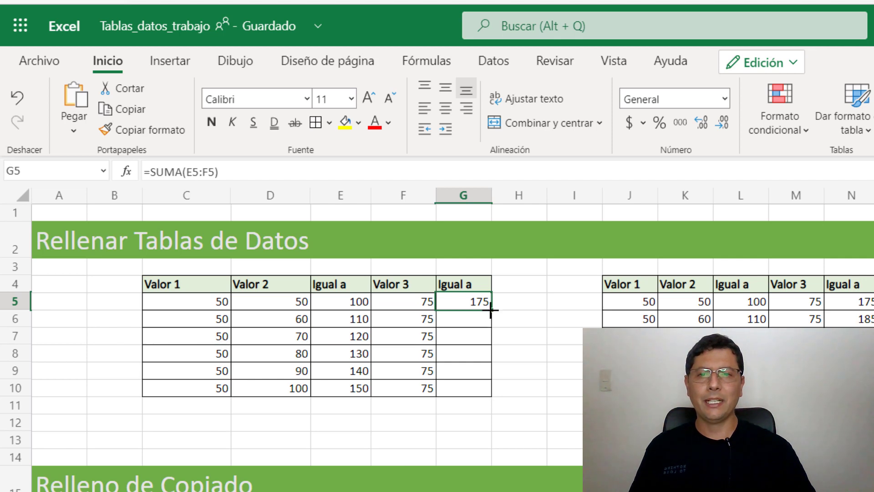
drag(490, 310, 488, 388)
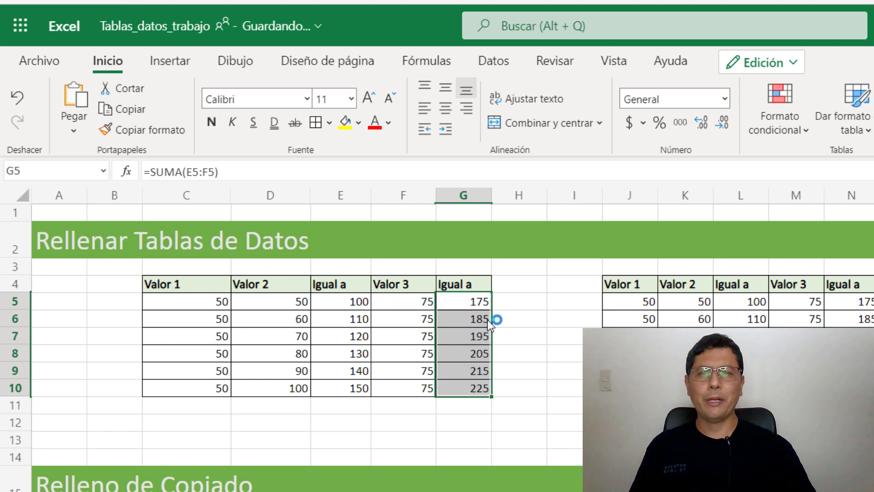
click(393, 314)
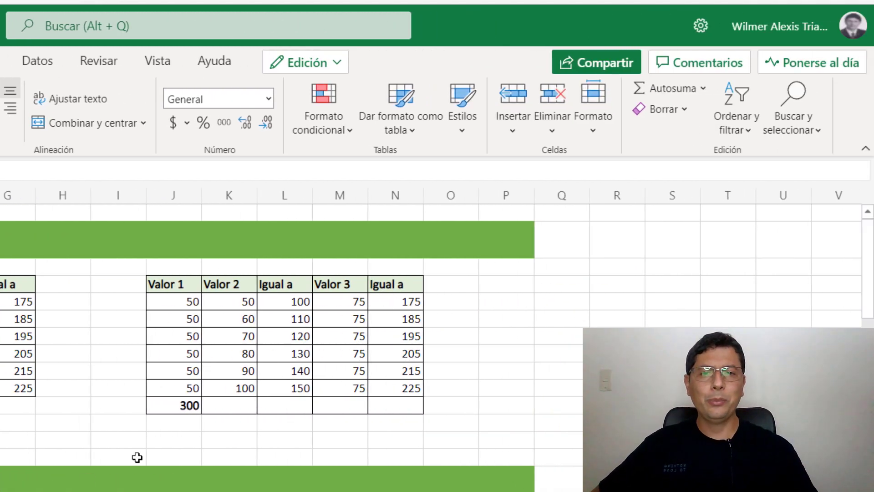
Review the total formula in J11 and copy it across the totals row to N11
click(190, 405)
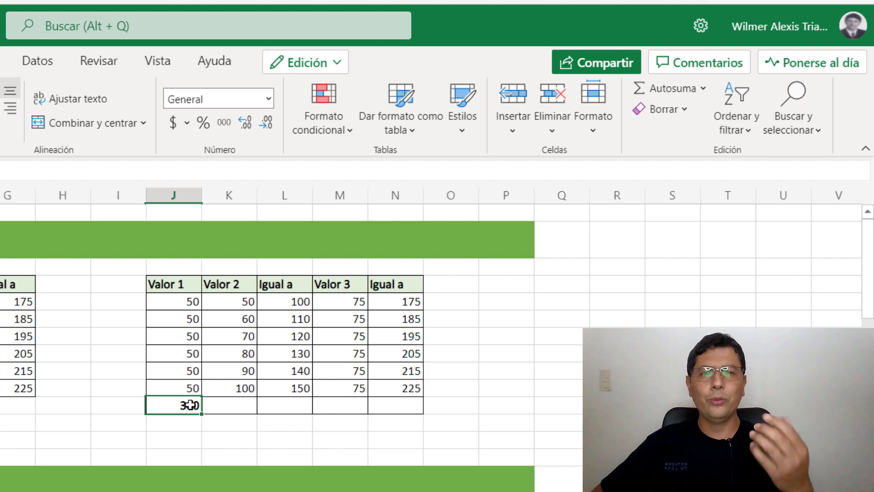
double_click(190, 404)
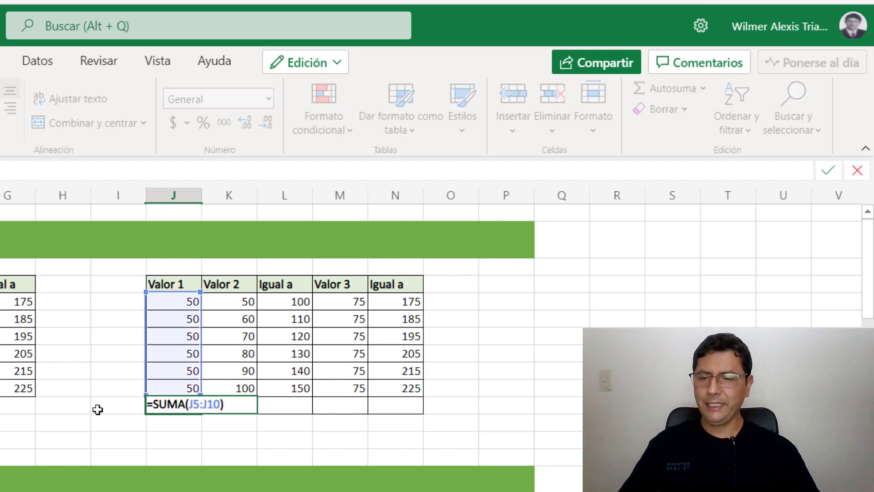
key(Escape)
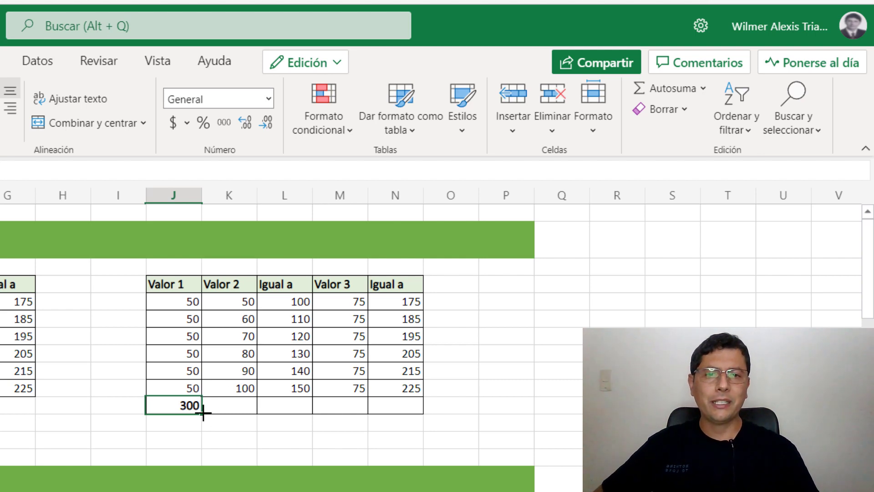
drag(203, 412, 402, 408)
click(225, 405)
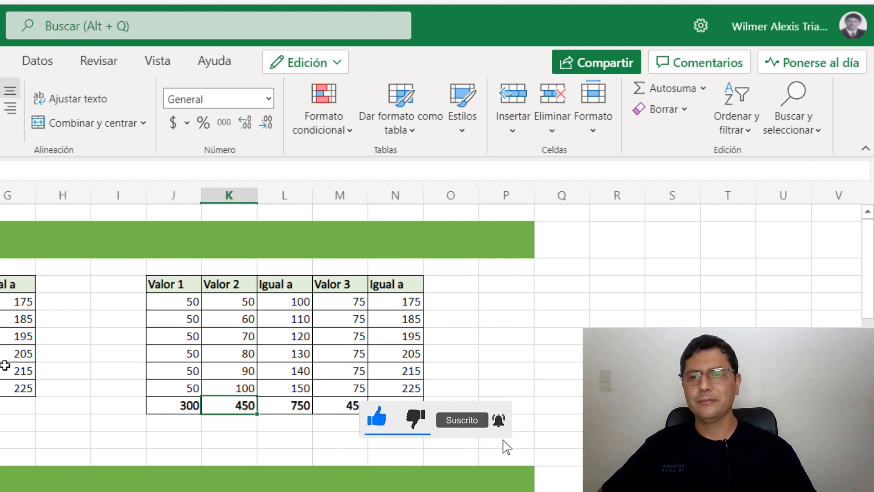
Copy Fruta from D18 down to D21 in the Categoría column of the Relleno de Copiado table
scroll(7, 364, down, 3)
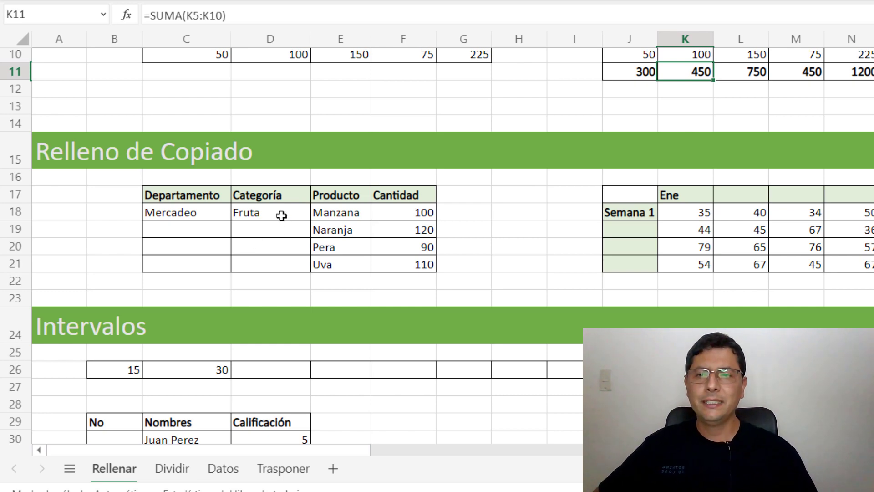
click(277, 195)
click(179, 194)
click(283, 198)
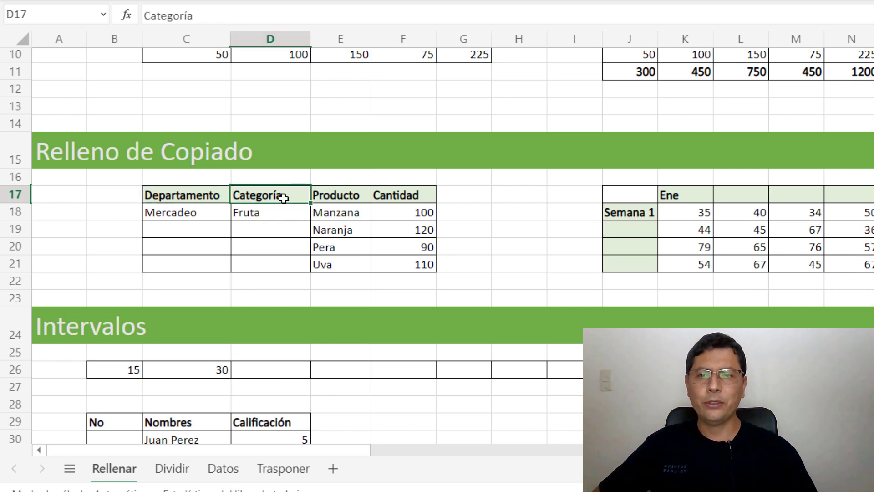
click(332, 194)
click(400, 193)
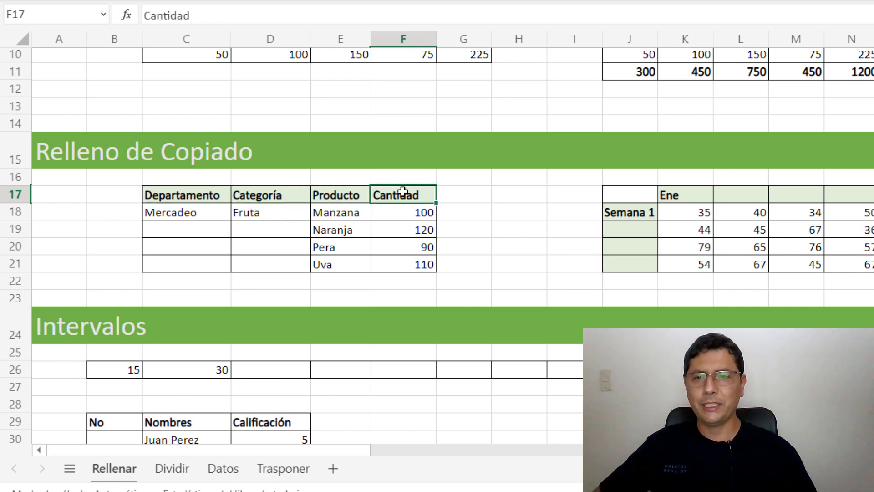
click(254, 218)
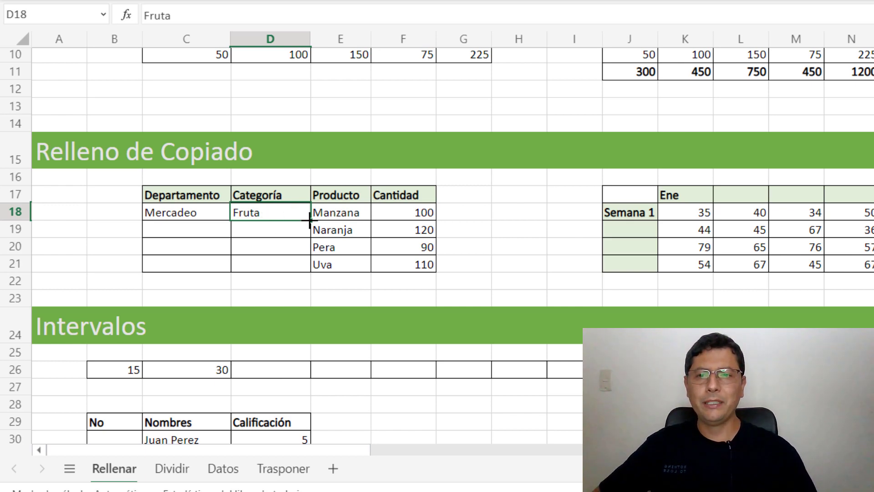
drag(310, 220, 312, 270)
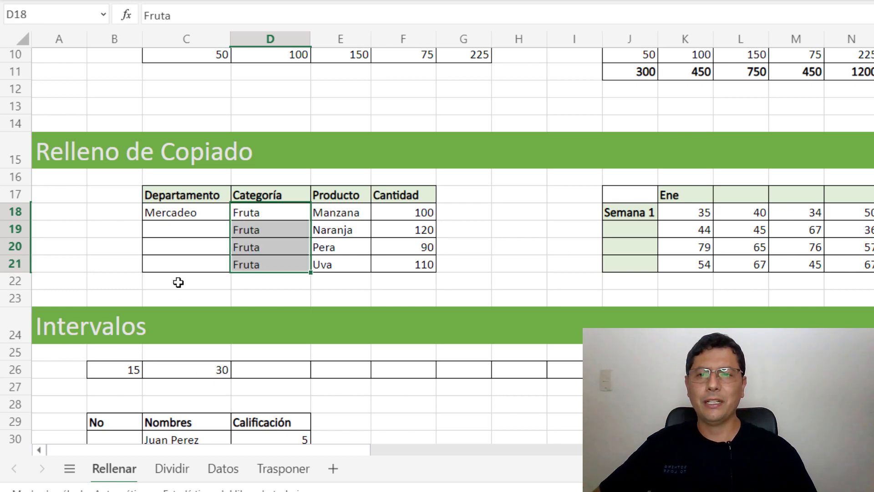
Copy Mercadeo from C18 down to C21, and undo both the Departamento and Categoría fills
click(200, 215)
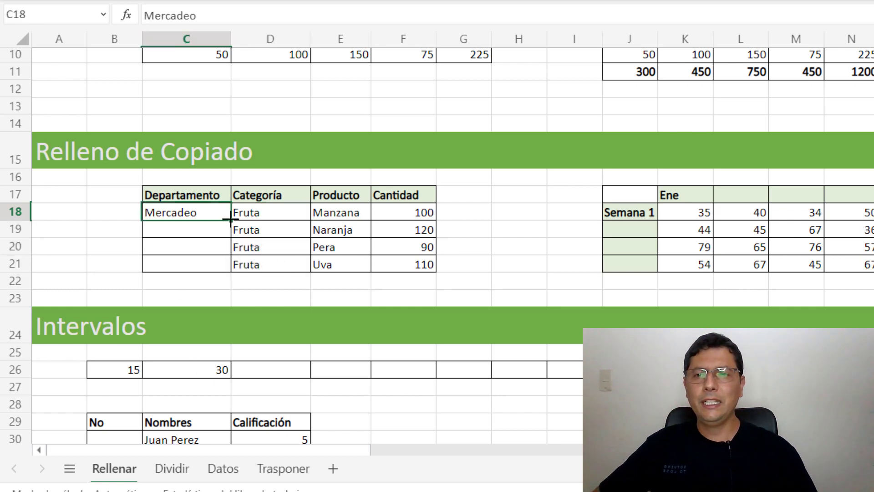
drag(230, 220, 224, 261)
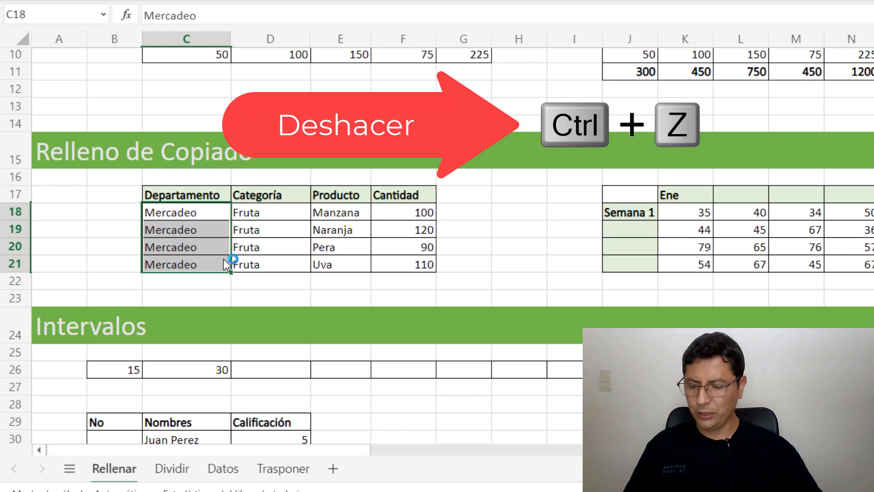
key(ctrl+z)
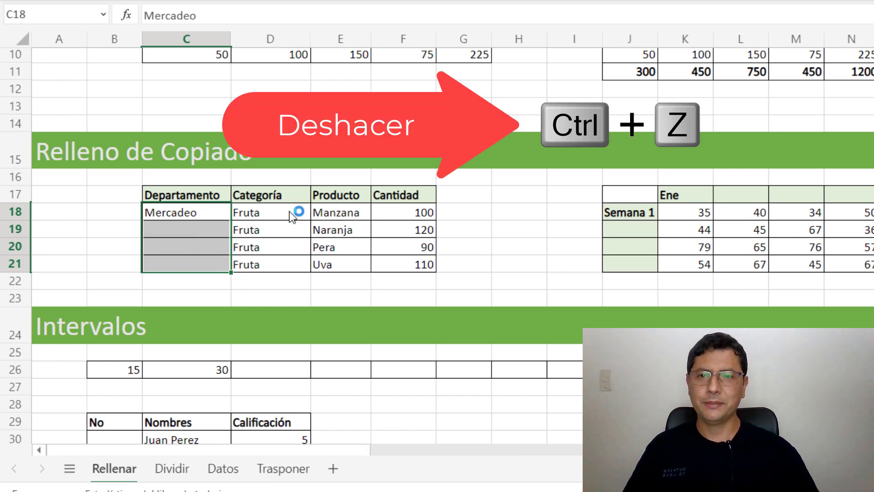
key(ctrl+z)
Auto-fill Fruta from D18 and Mercadeo from C18 down to row 21, matching the length of the Producto list
drag(334, 212, 335, 264)
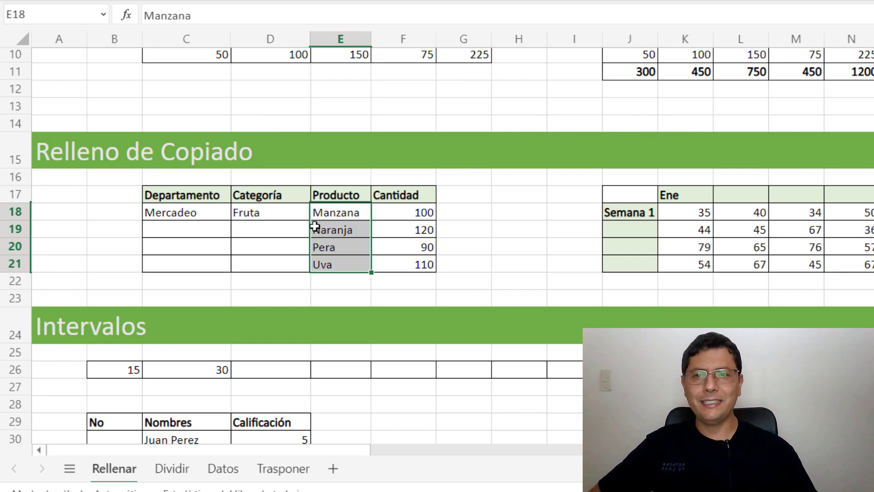
click(288, 217)
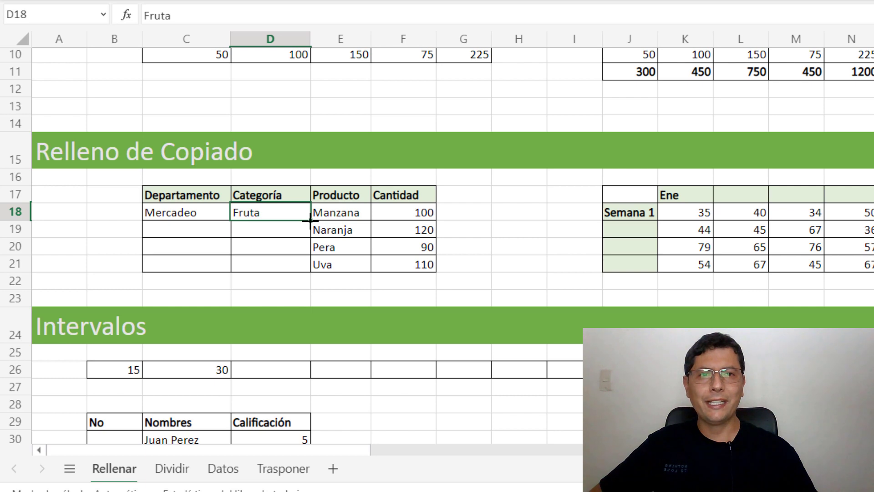
double_click(310, 220)
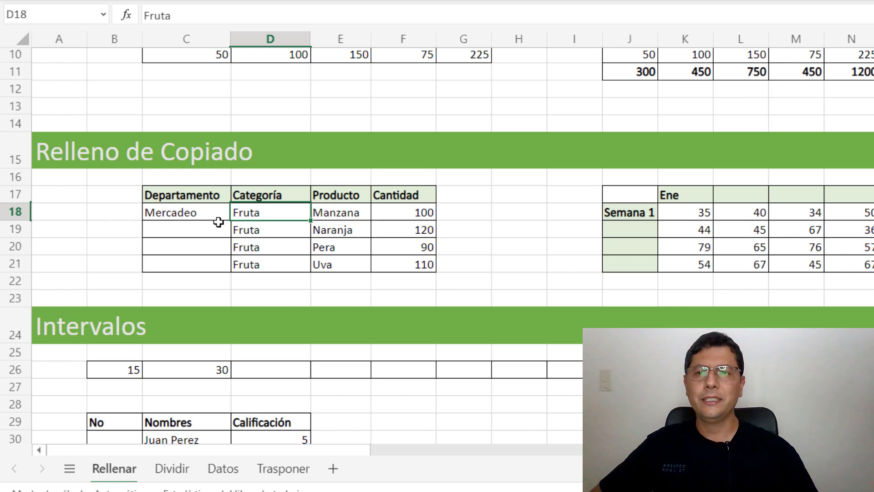
click(190, 212)
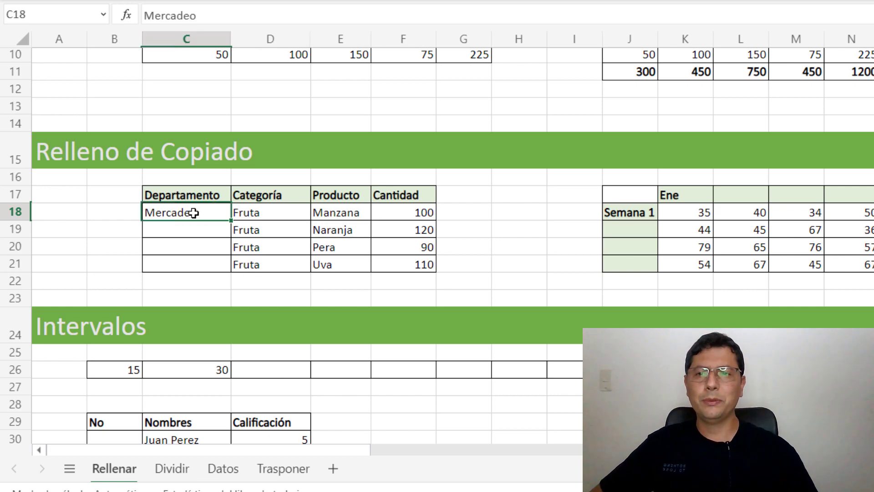
double_click(229, 219)
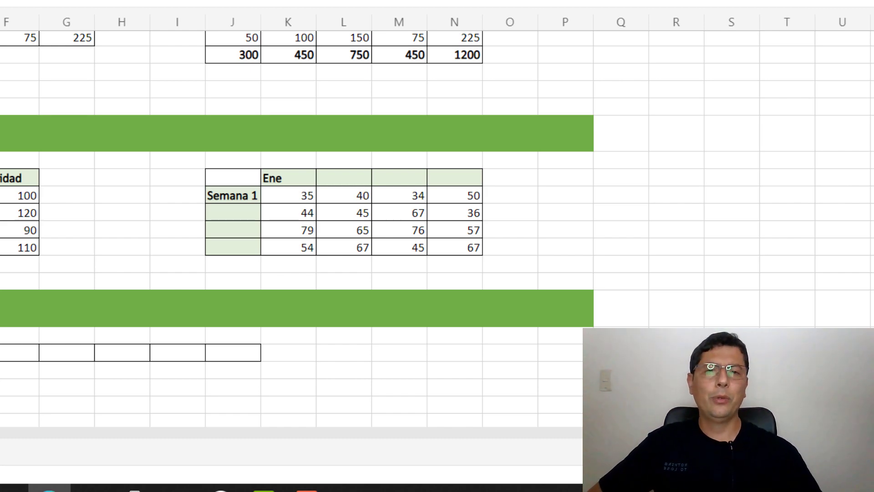
Extend the month series from Ene in K17 across to N17, and the Semana 1 series from J18 down to J21
click(283, 174)
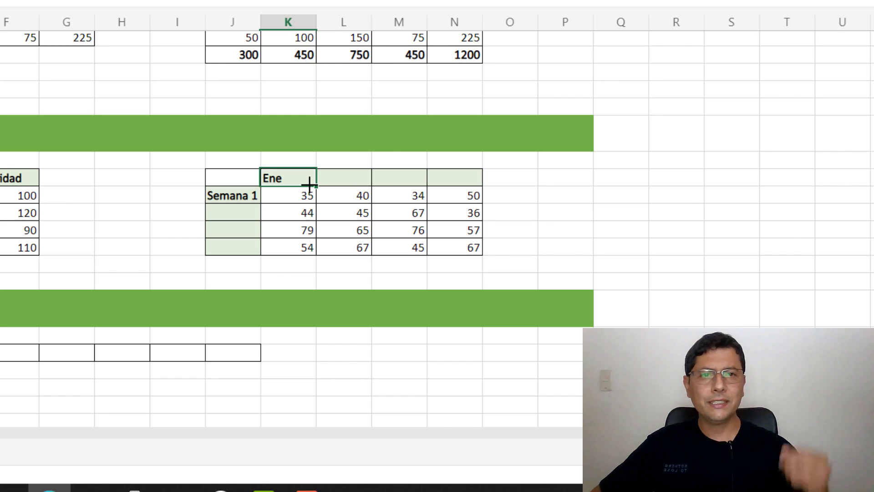
drag(309, 183, 465, 185)
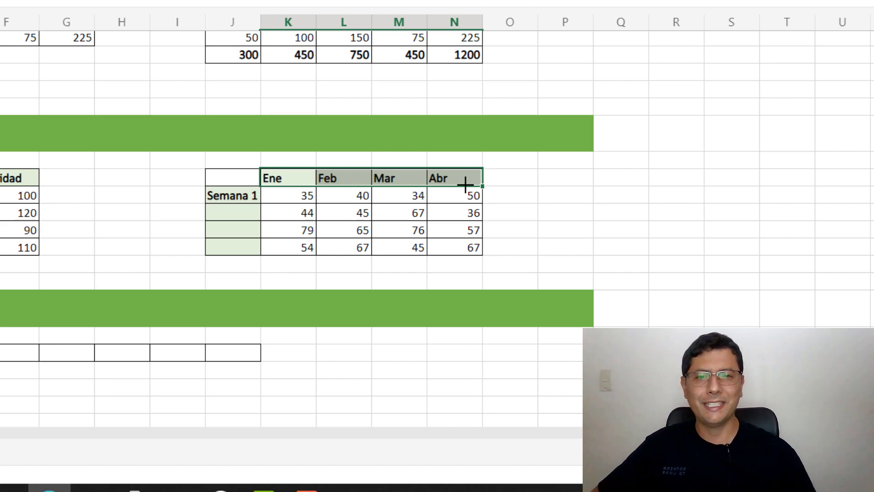
click(232, 196)
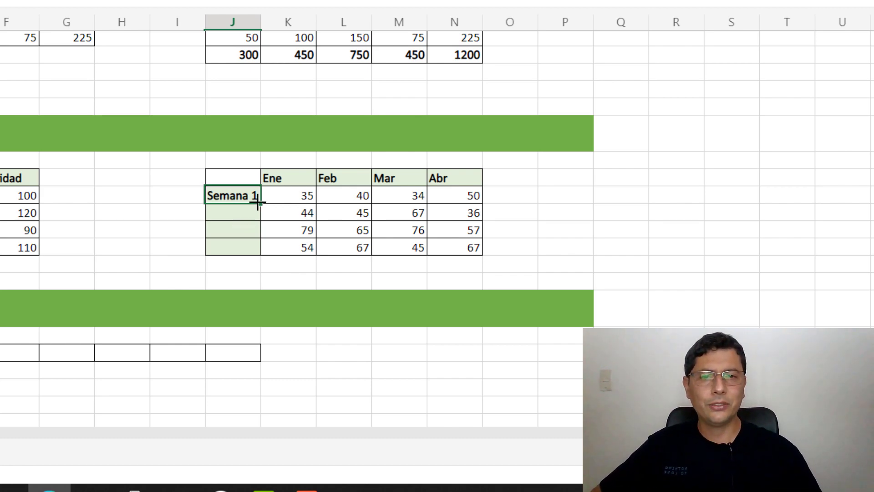
drag(257, 202, 255, 249)
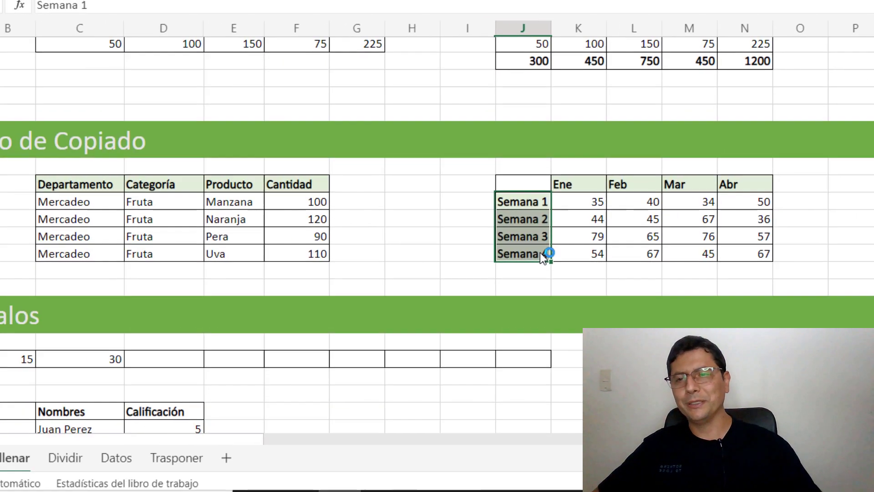
In the Intervalos section, try filling row 26 across to J26 from only the 30 in C26, and undo the fill
scroll(157, 360, down, 1)
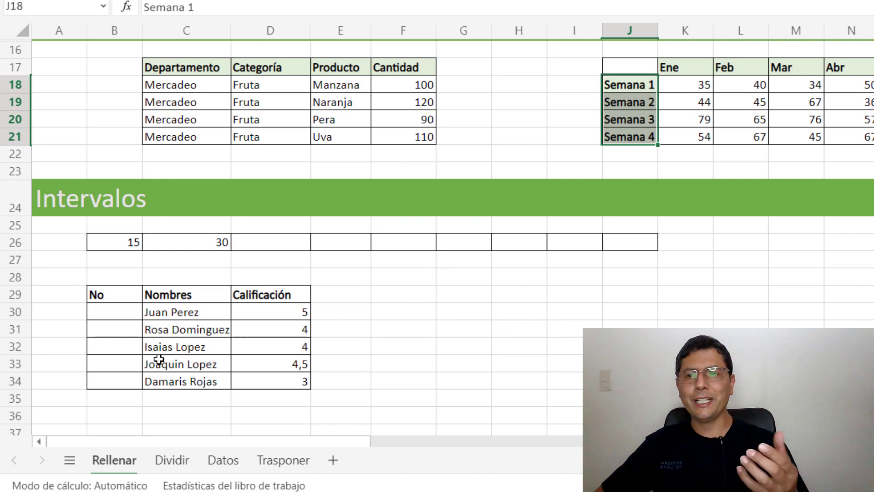
click(123, 239)
click(184, 240)
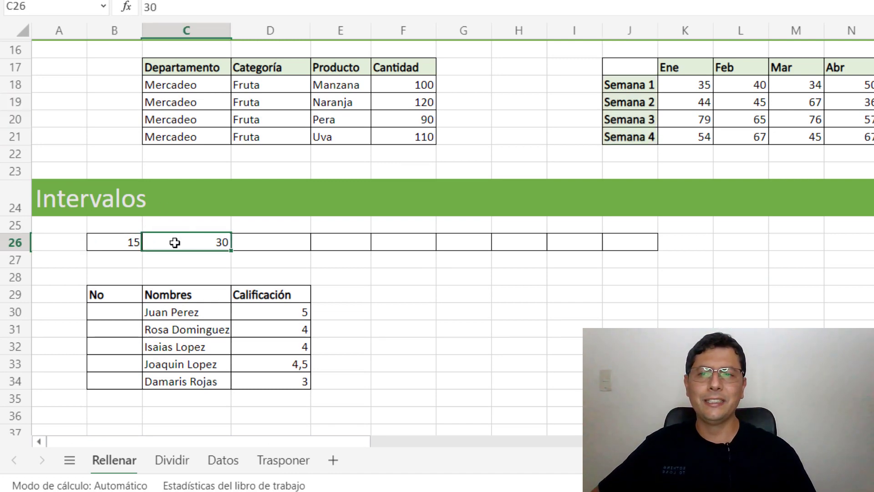
click(132, 241)
click(191, 246)
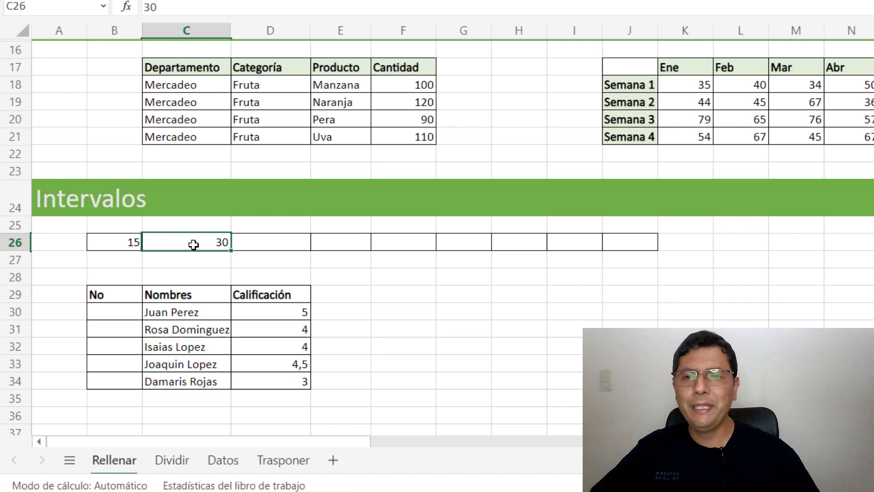
mouse_move(136, 242)
mouse_down()
mouse_move(176, 239)
mouse_move(153, 245)
mouse_up()
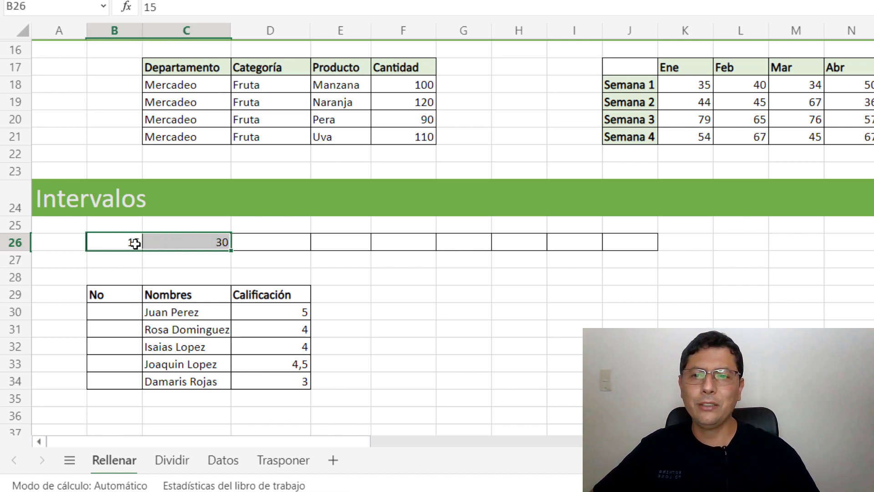
click(208, 242)
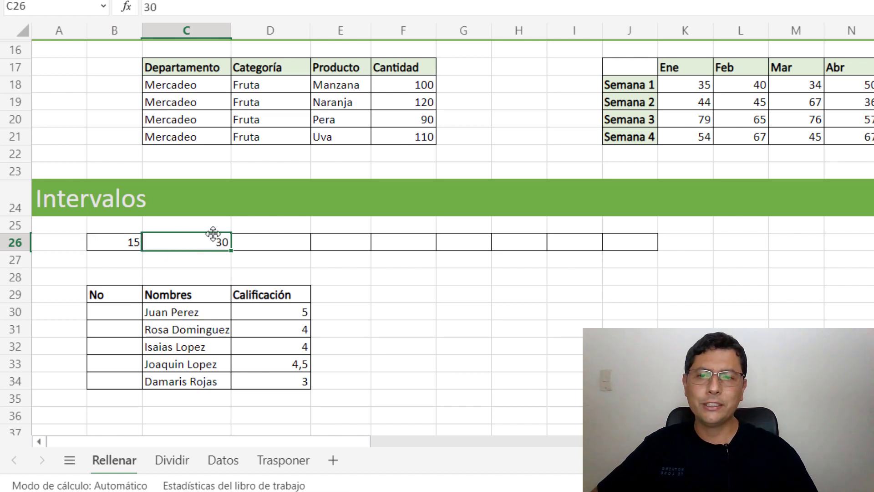
drag(231, 250, 629, 248)
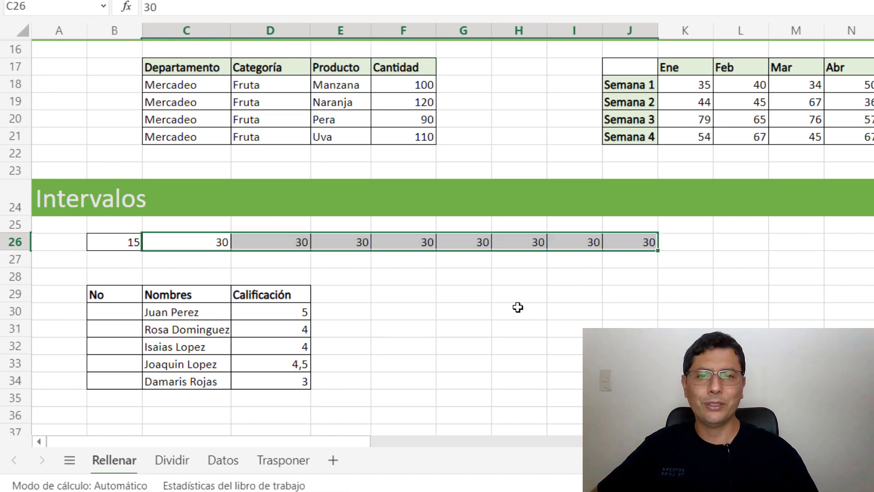
key(ctrl+z)
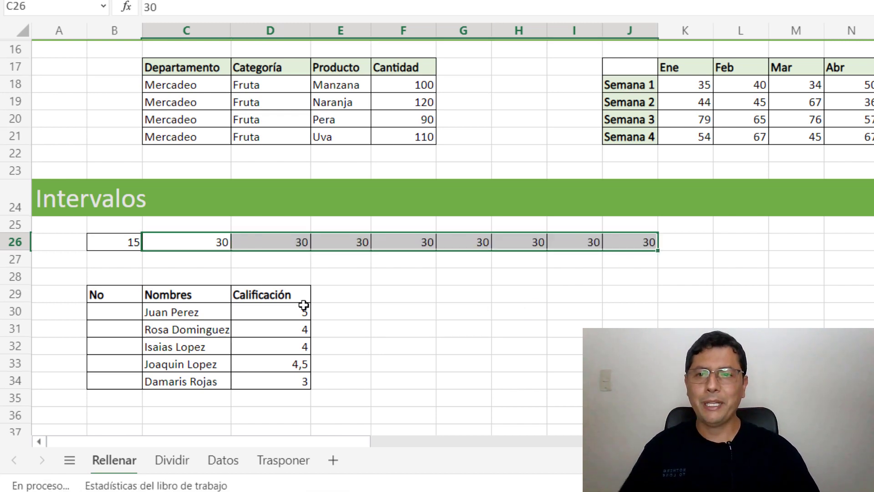
Extend the 15, 30 interval series from B26:C26 across to J26
click(136, 240)
drag(137, 240, 616, 248)
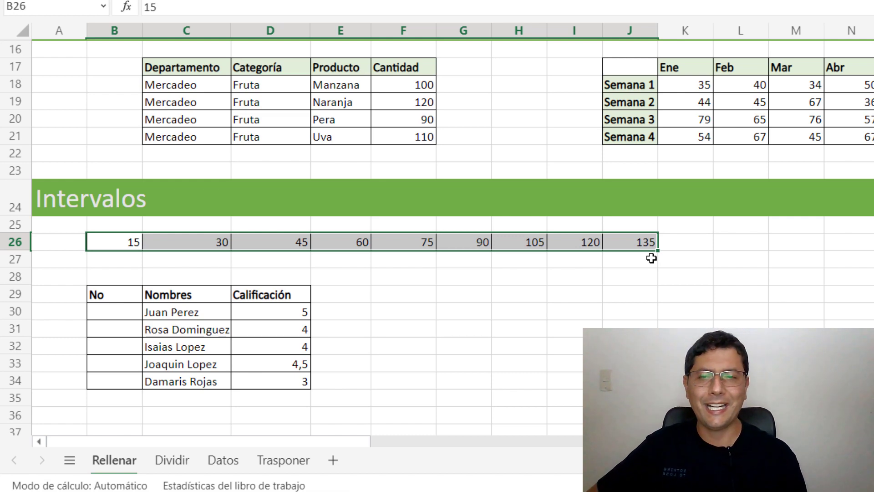
Enter 1 in B30 as the first number of the No column
click(118, 314)
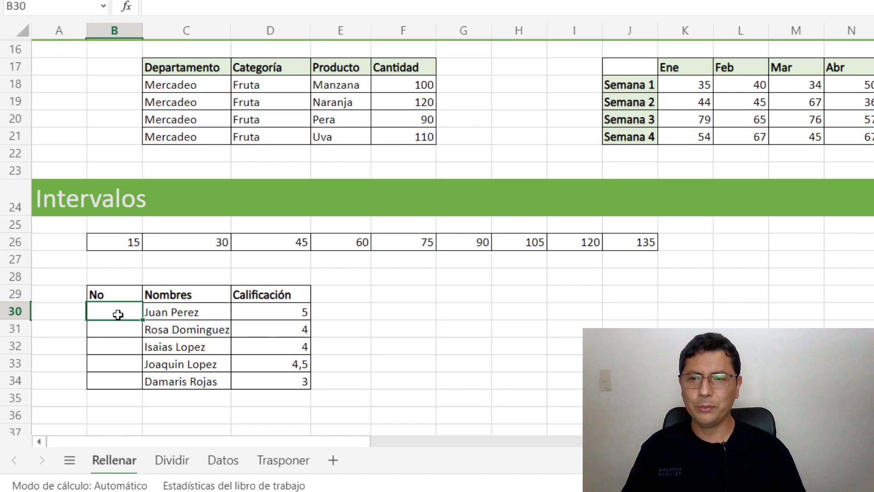
text(1)
key(Return)
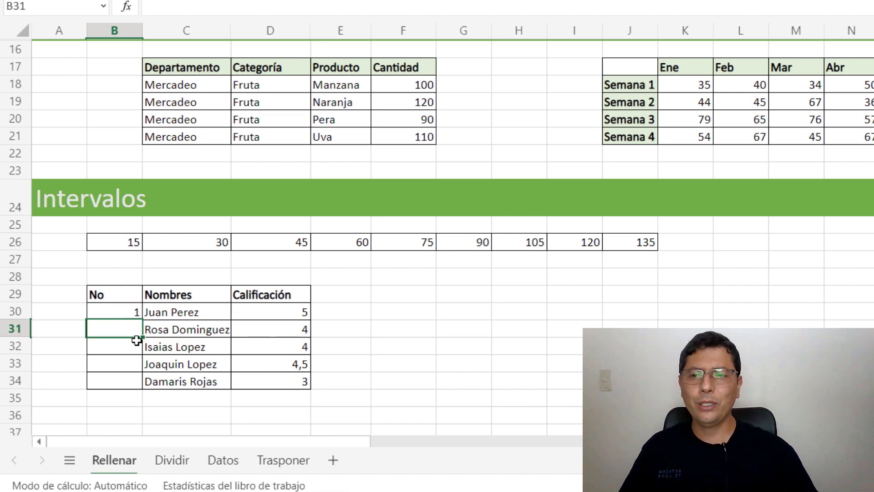
Try filling the No column down to B34 from only the 1 in B30, and undo the fill
click(132, 312)
drag(141, 321, 141, 387)
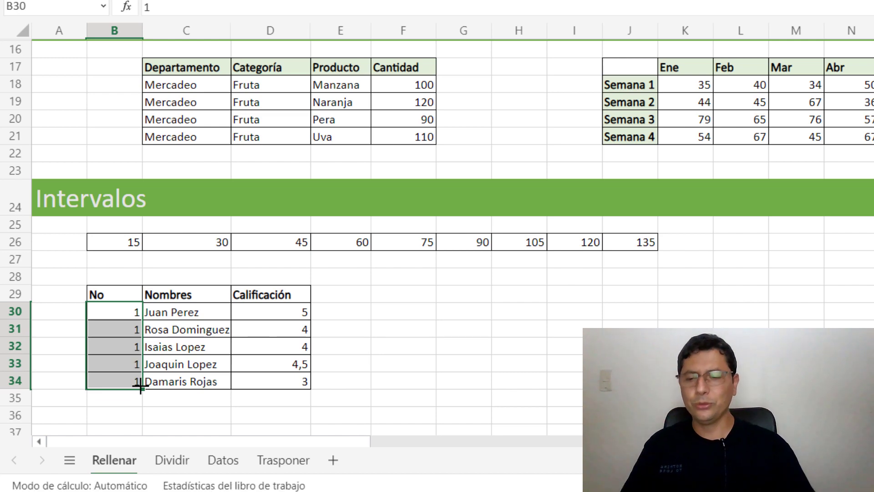
key(ctrl+z)
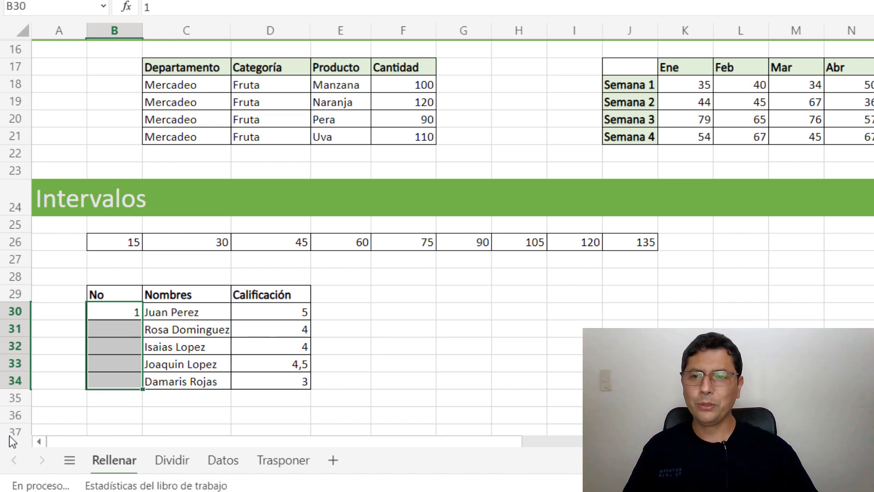
Enter 2 in B31 as the second number of the No column
click(136, 326)
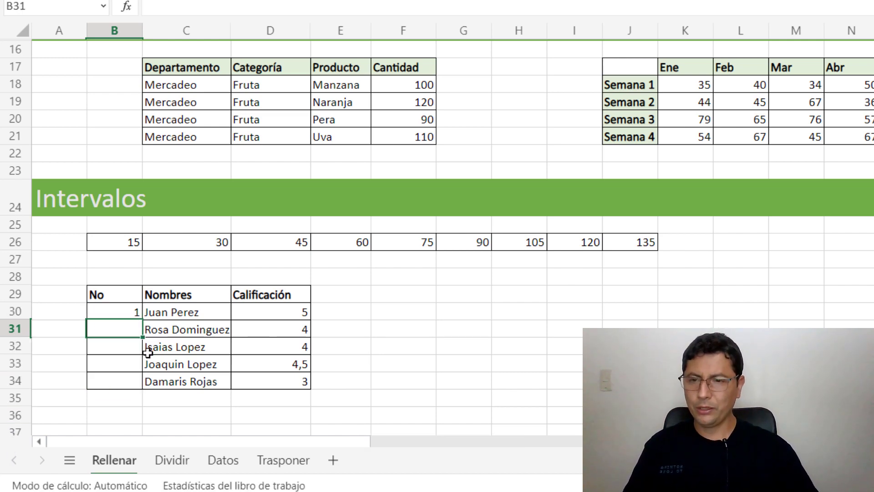
text(2)
click(121, 362)
Extend the 1, 2 series from B30:B31 down to B34, and undo the fill
drag(135, 314, 135, 327)
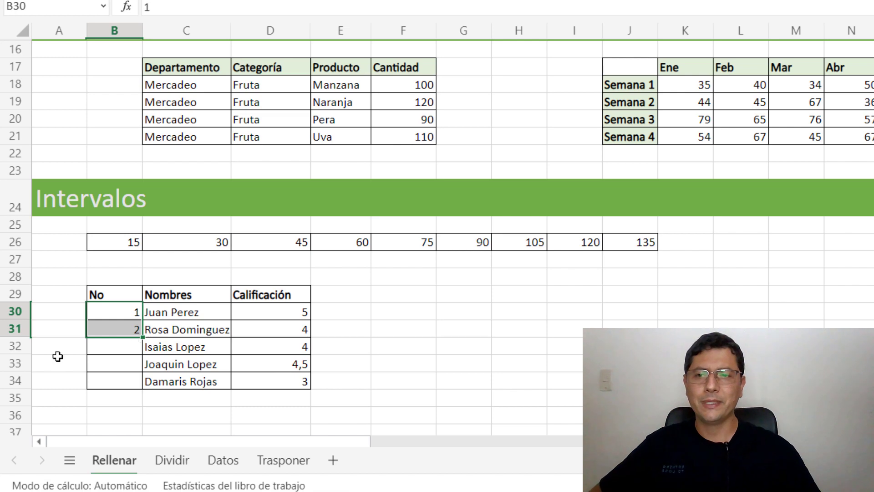
drag(142, 337, 142, 377)
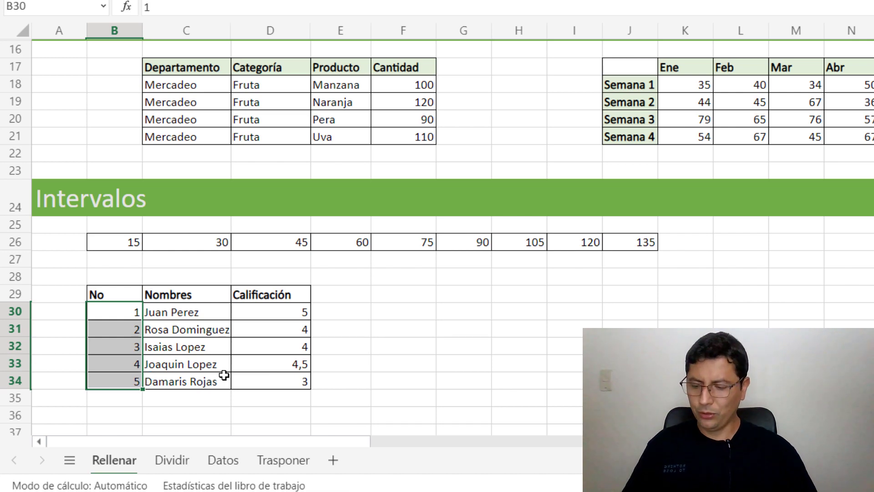
key(ctrl+z)
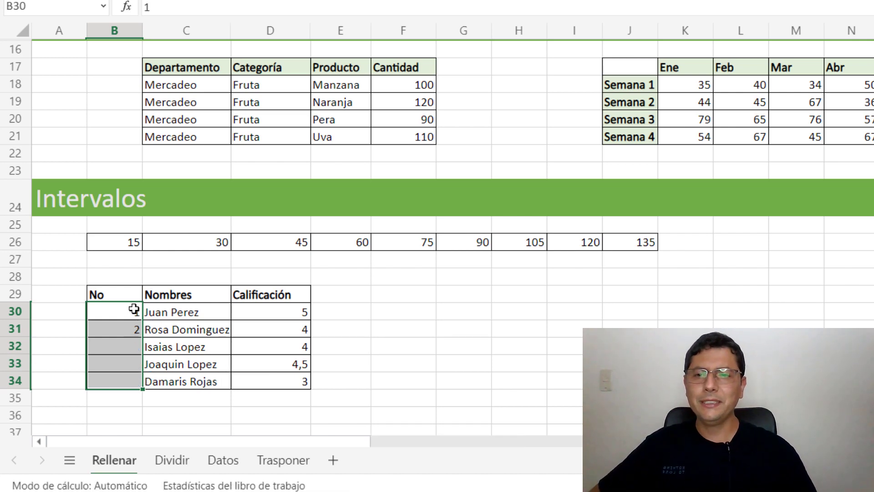
Auto-fill the No column from B30:B31 down to row 34, matching the length of the Nombres list
click(129, 323)
drag(128, 306, 132, 328)
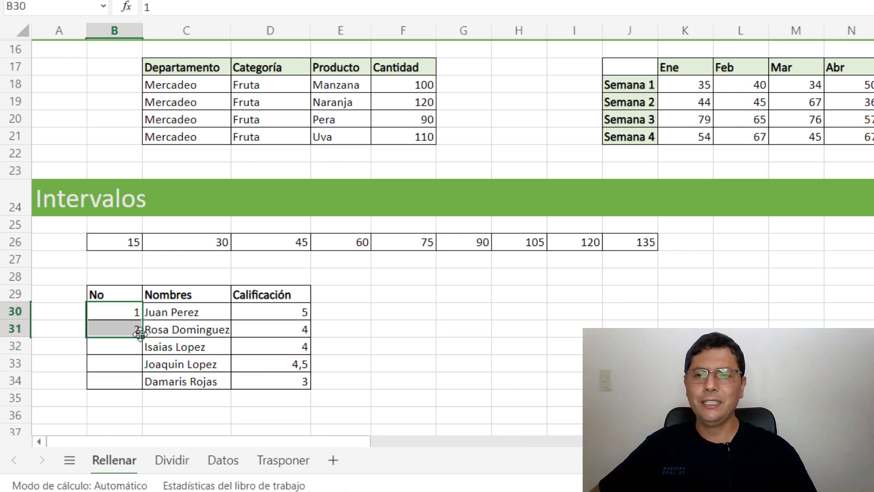
double_click(139, 336)
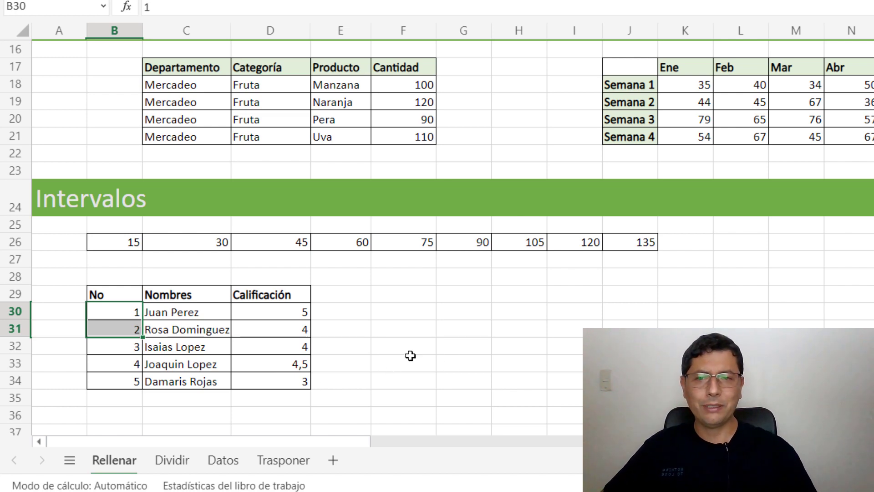
click(453, 334)
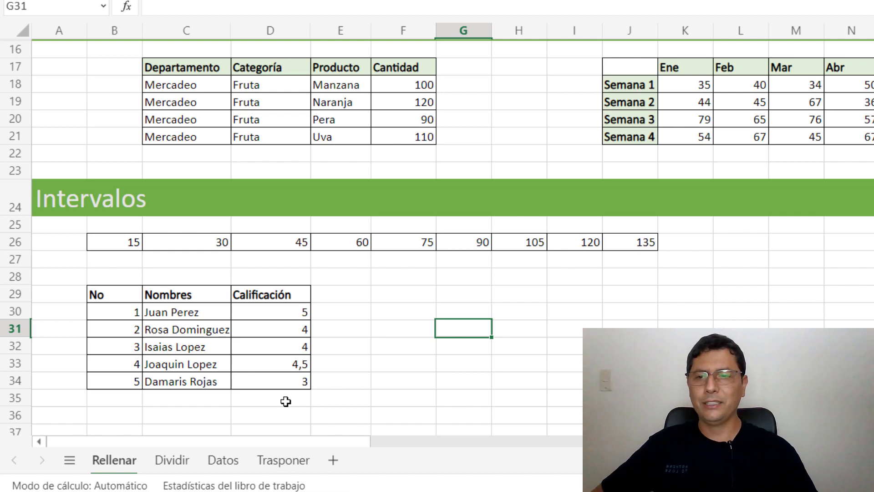
On the Dividir sheet, enter the first name from the first e-mail address in C5 and Flash Fill the Nombre column
click(166, 460)
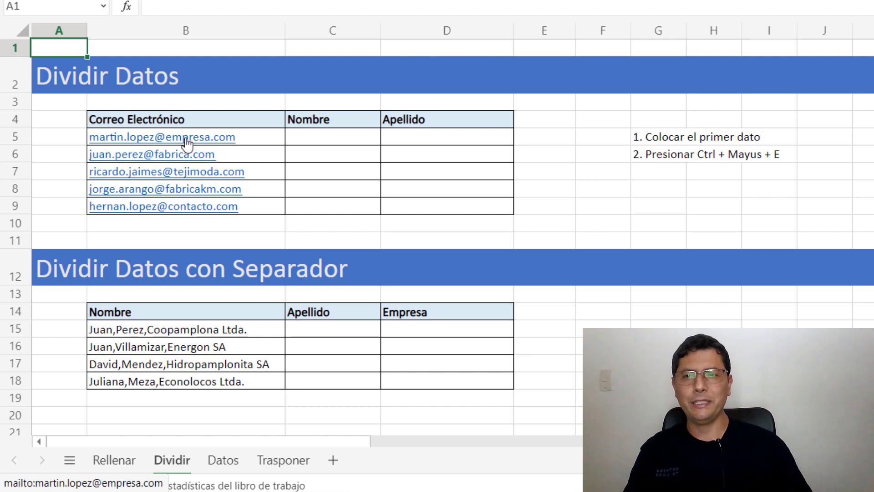
click(318, 136)
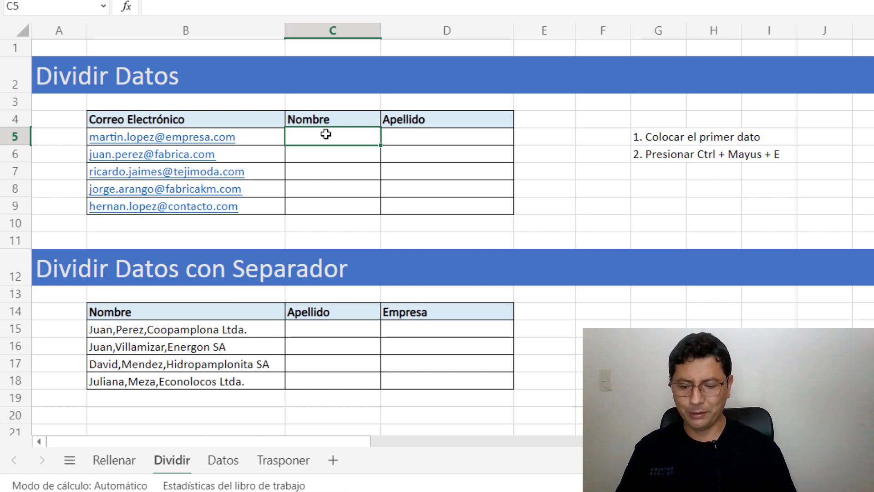
text(martin)
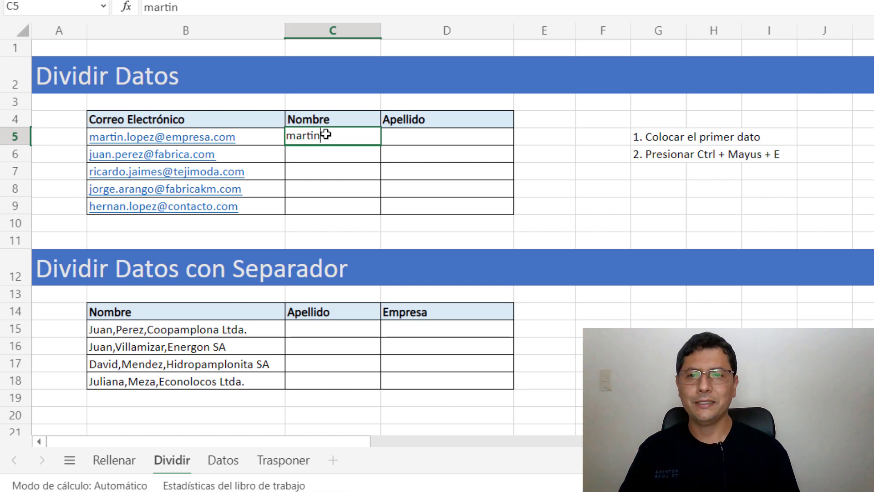
key(Right)
key(Left)
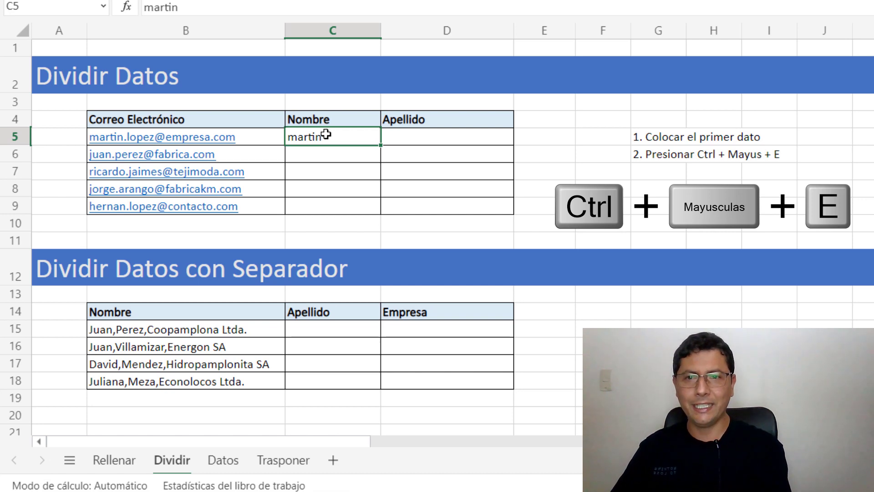
key(ctrl+shift+e)
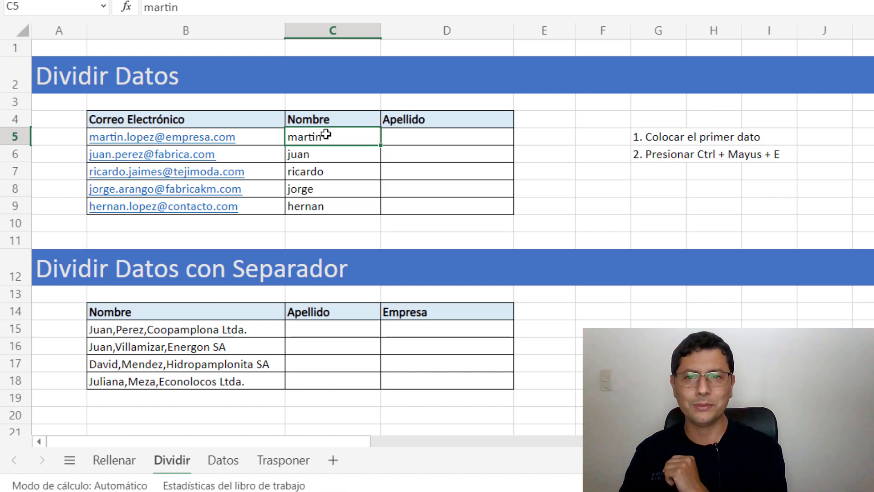
Enter the surname from the first e-mail address in D5 and Flash Fill the Apellido column
key(Right)
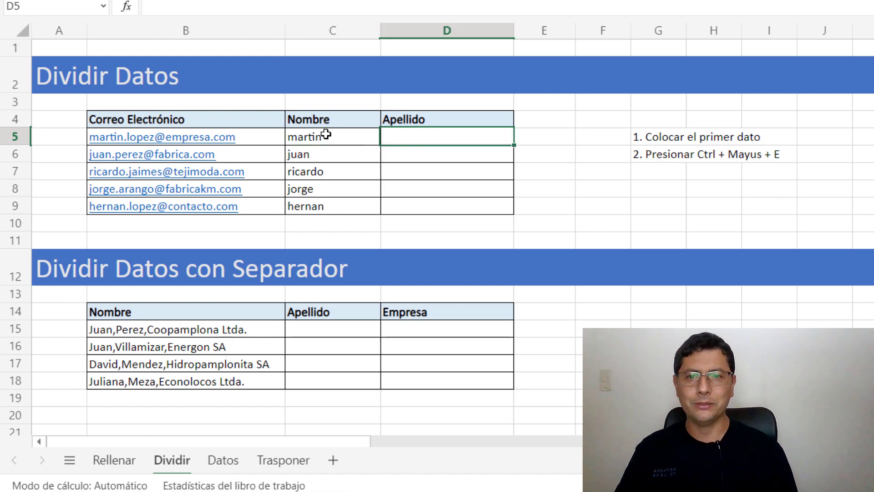
text(lo9p)
key(BackSpace)
key(BackSpace)
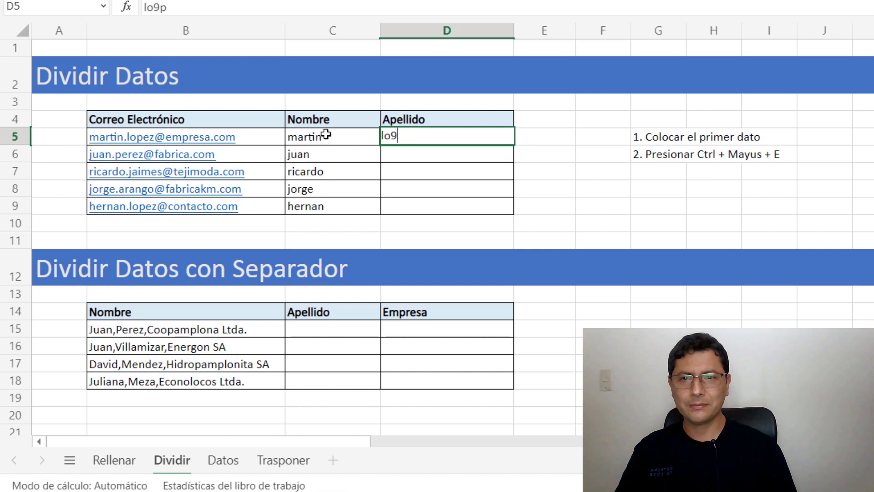
text(pez)
key(Return)
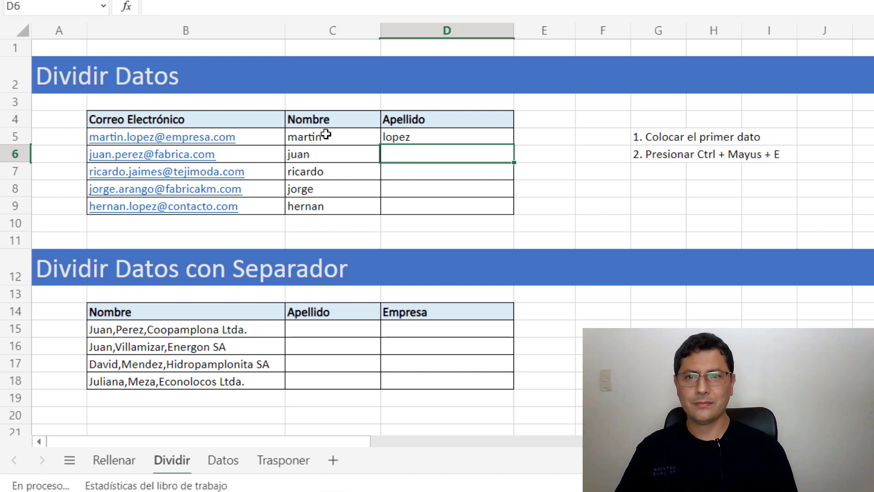
key(Up)
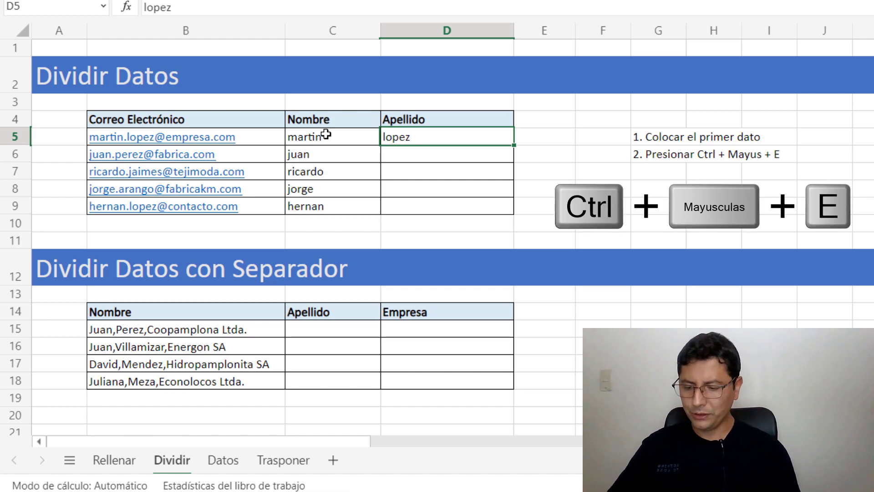
key(ctrl+shift+e)
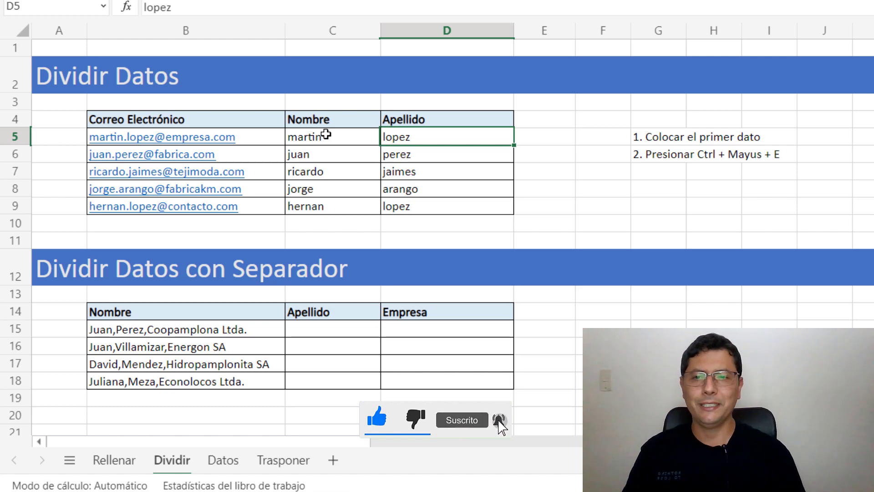
Split the comma-separated entries in B15:B18 into columns using Text to Columns with only the Coma delimiter, replacing the data in the adjacent columns
scroll(322, 142, down, 3)
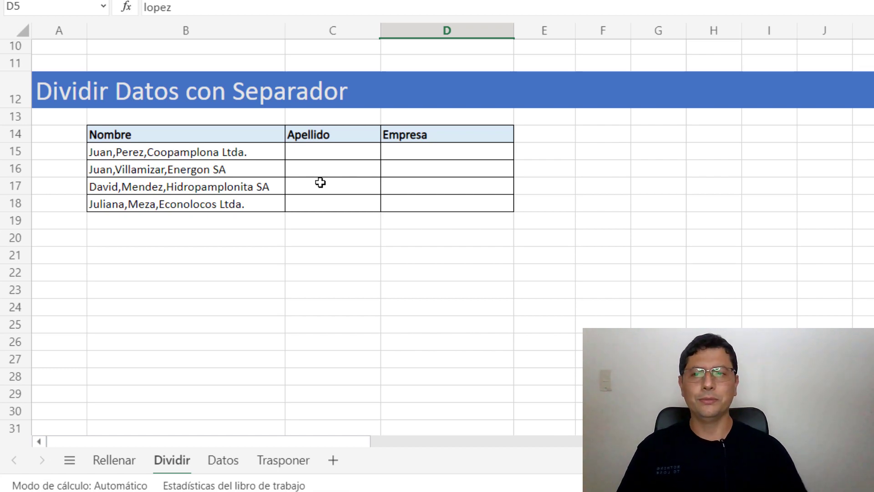
click(222, 151)
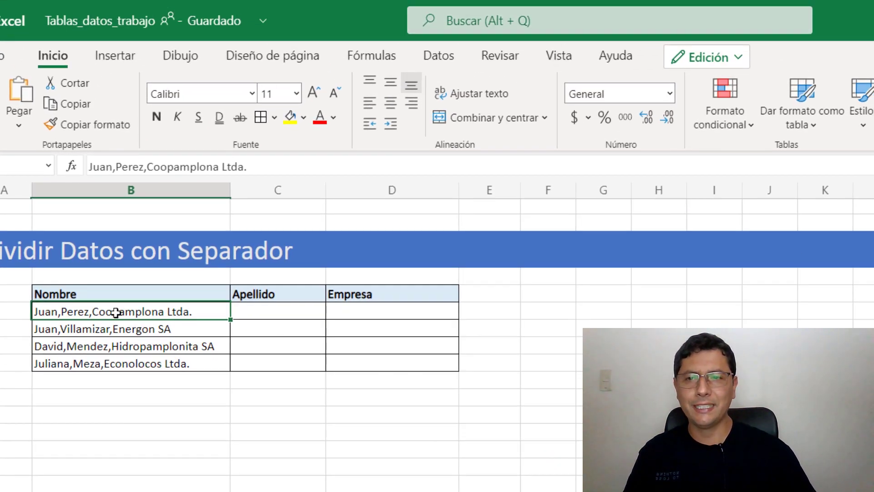
drag(115, 312, 117, 359)
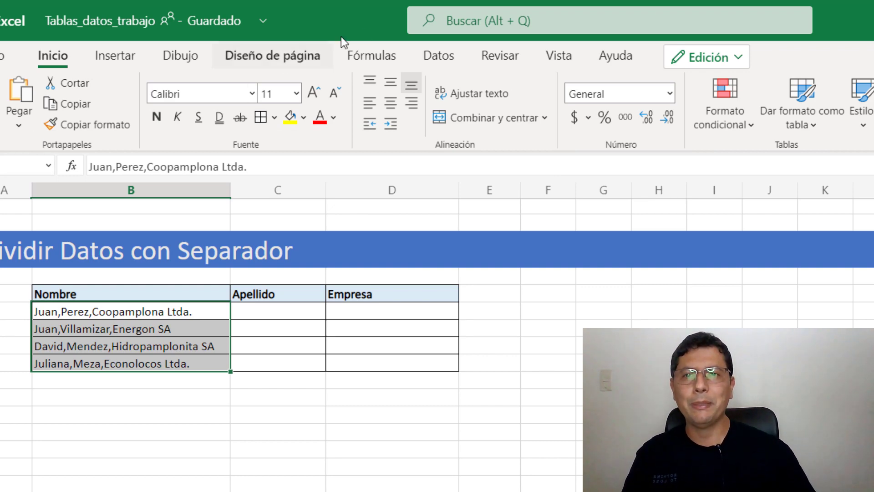
click(430, 56)
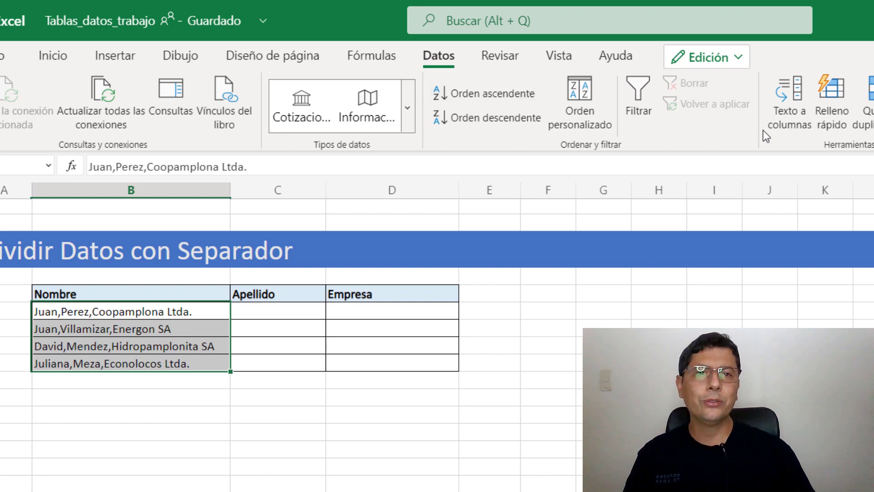
click(789, 113)
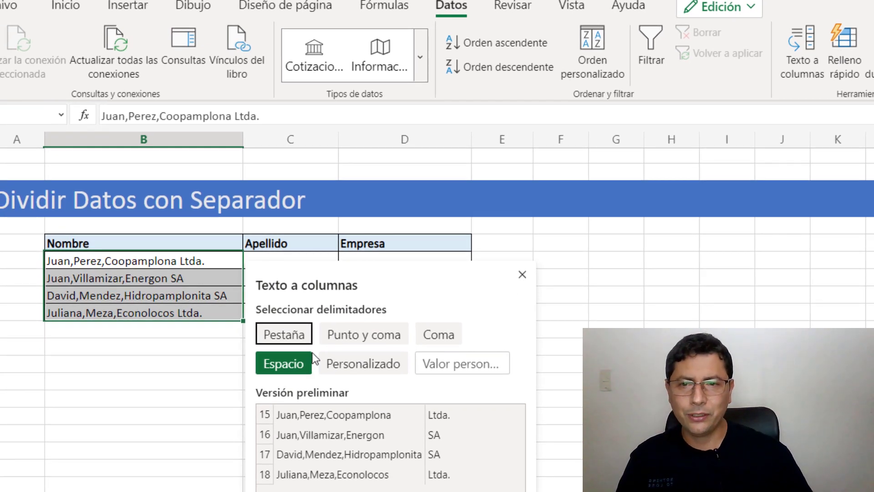
click(439, 337)
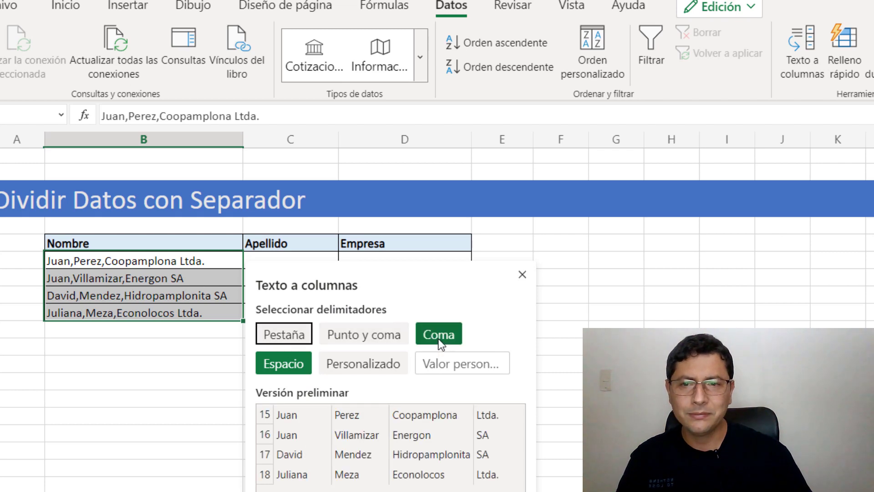
click(286, 366)
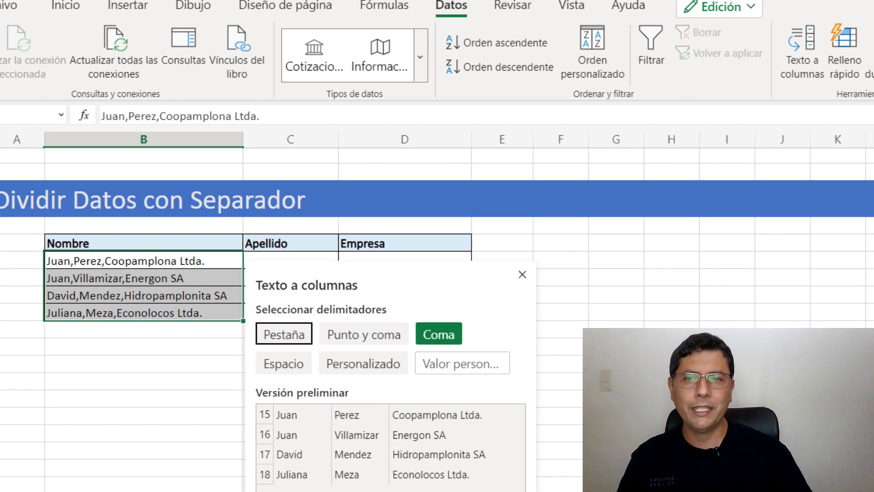
click(437, 491)
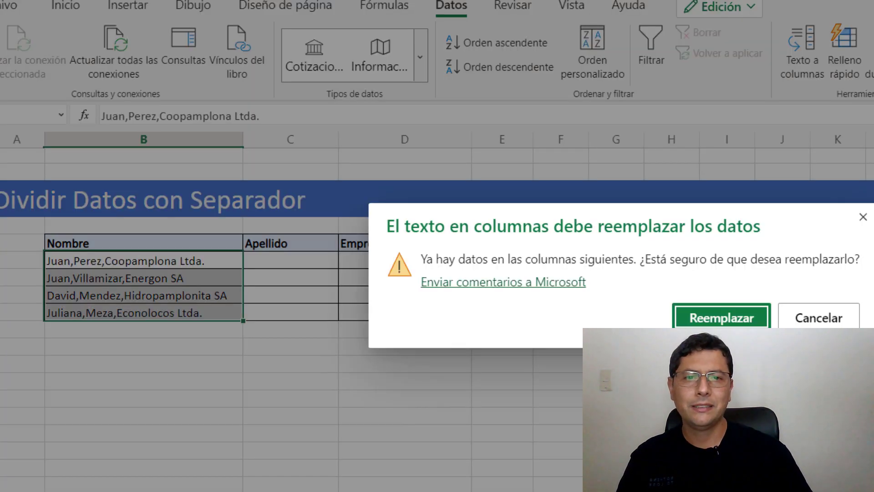
click(725, 312)
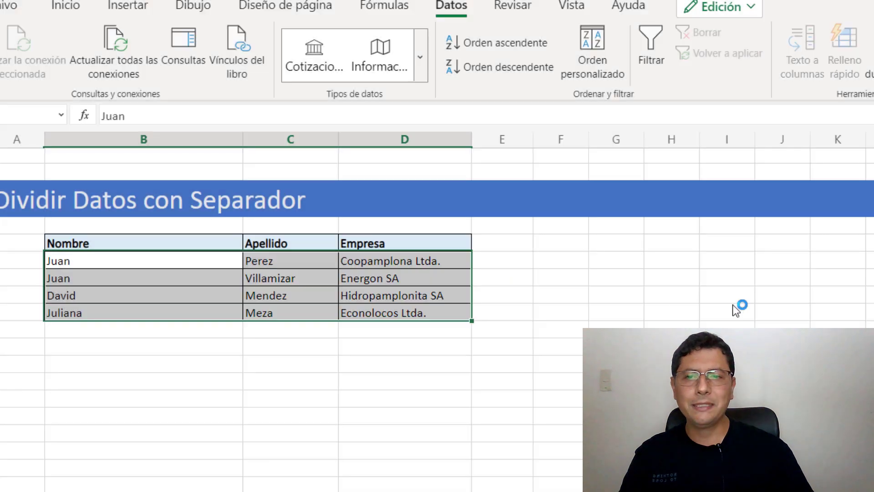
click(351, 355)
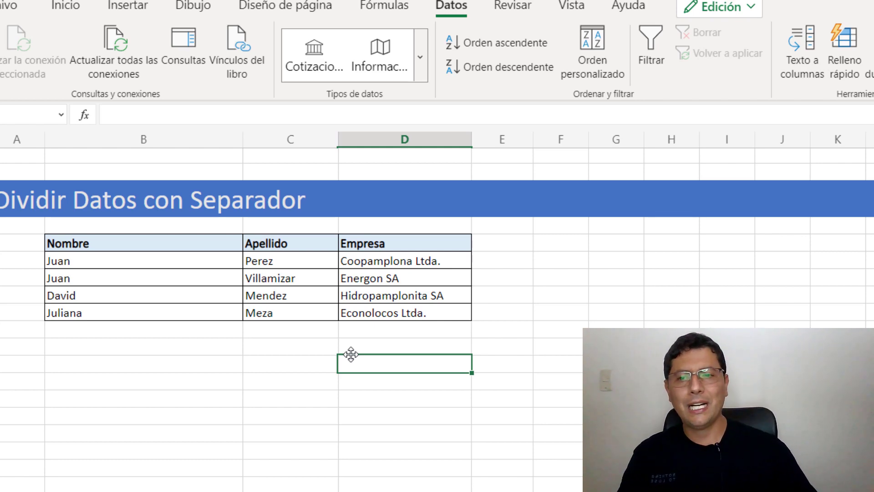
Switch to the PRESENTACIONES folder in the file explorer and open the Catalogo file with Bloc de notas
click(170, 470)
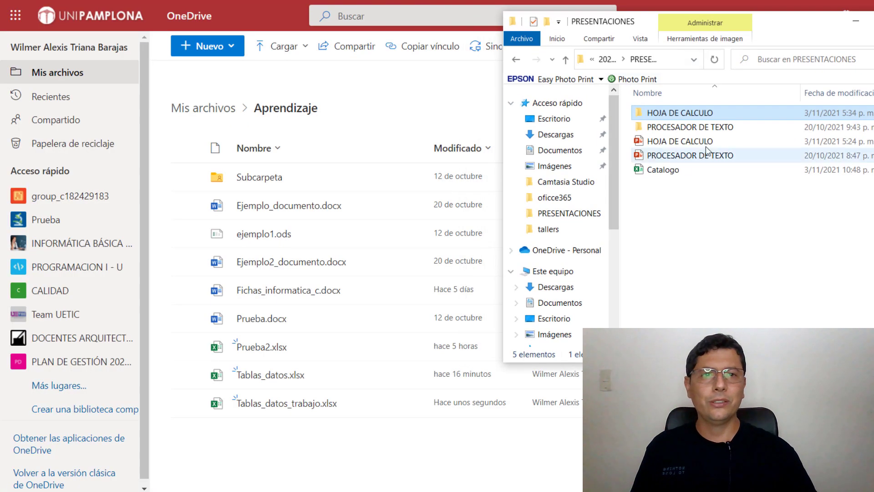
click(673, 171)
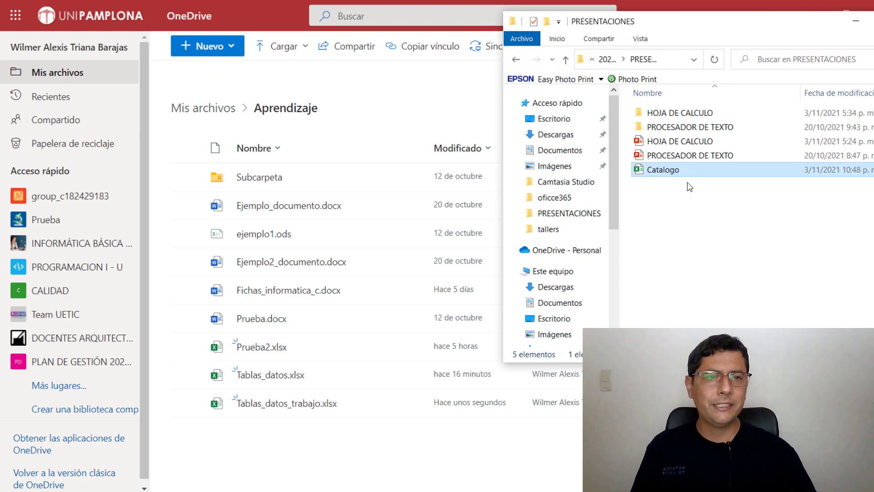
scroll(793, 306, right, 5)
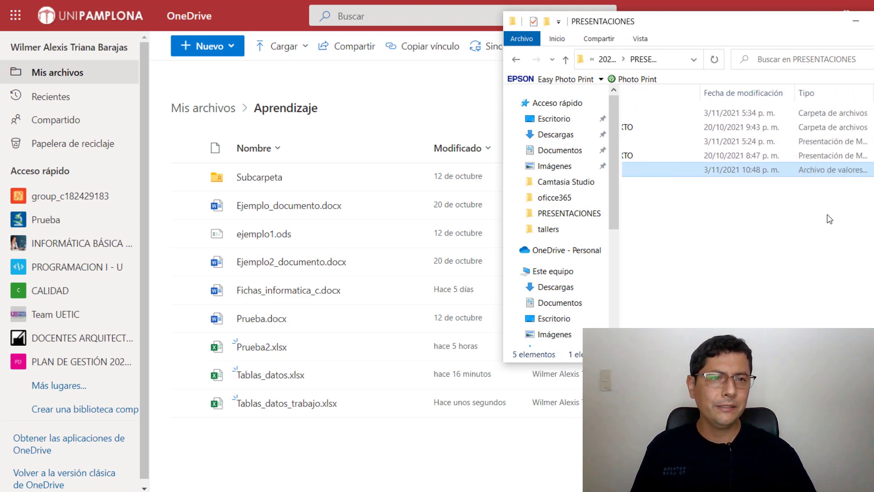
scroll(746, 343, left, 5)
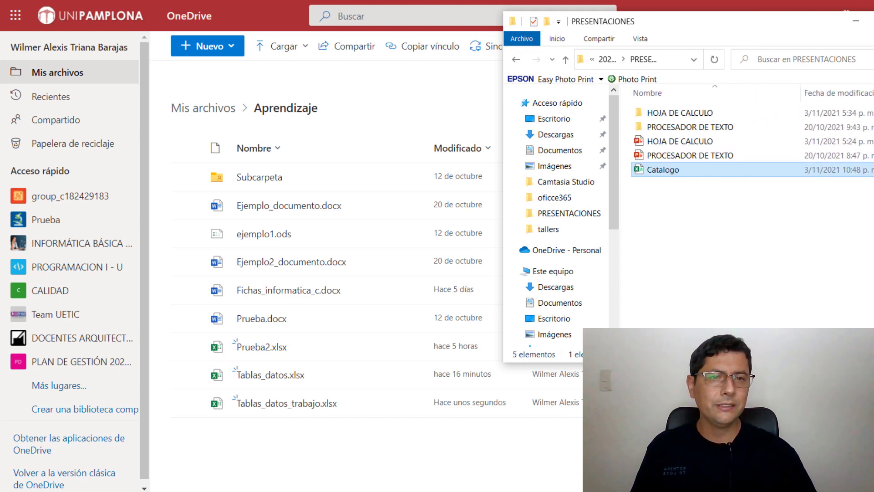
right_click(664, 170)
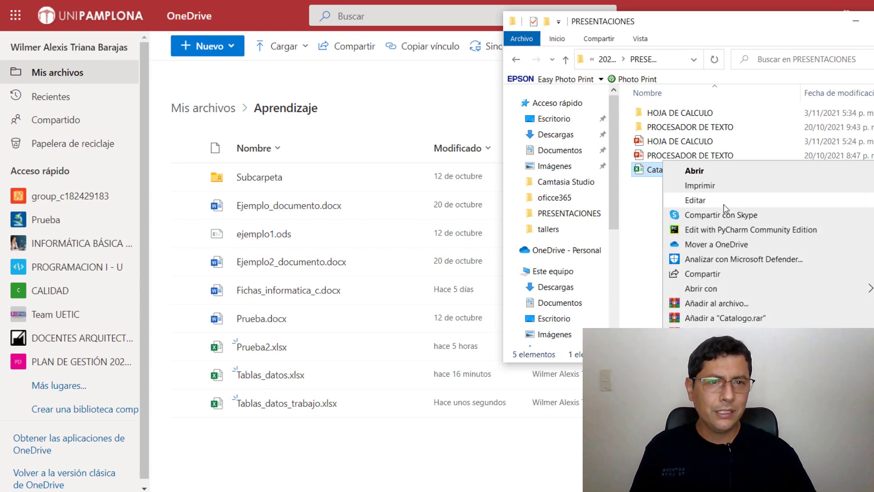
mouse_move(770, 288)
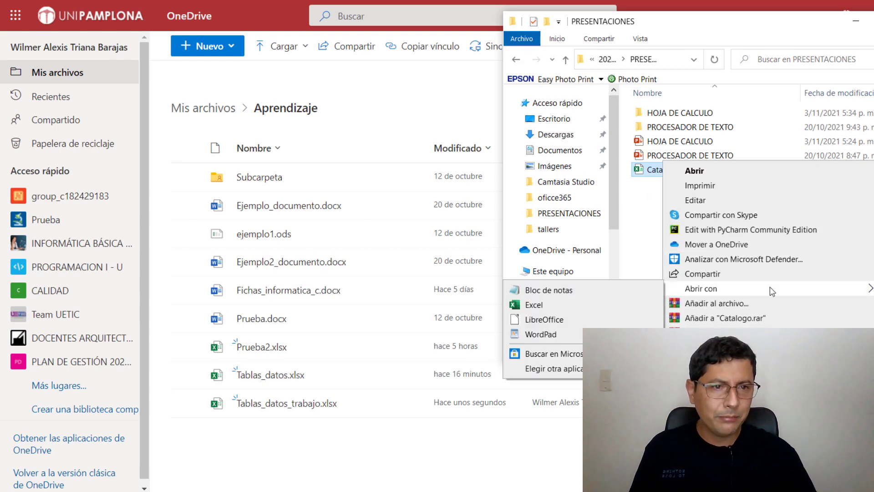
click(607, 291)
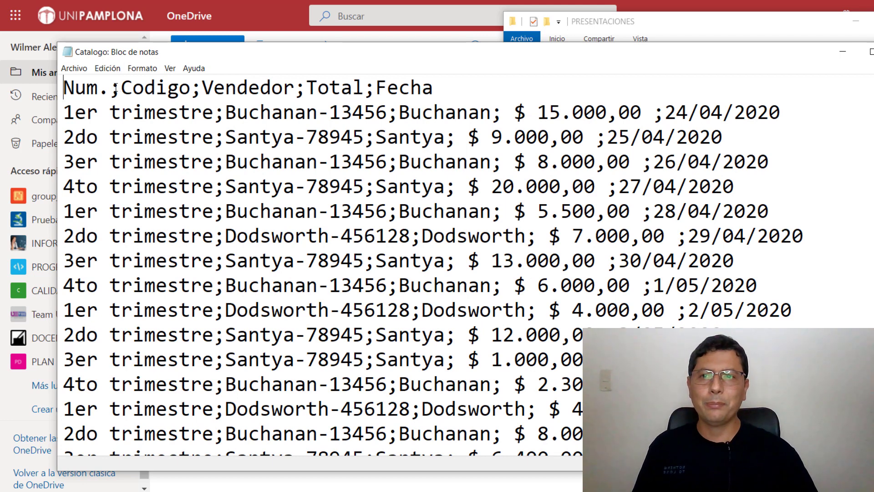
Examine the semicolon separators in the Catalogo header line and the first data rows, and minimize the text file
drag(111, 88, 121, 88)
drag(191, 88, 201, 89)
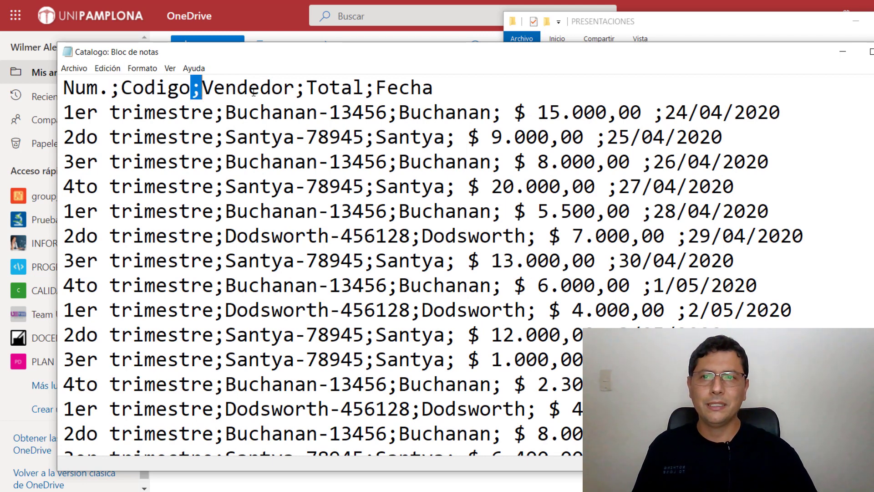
drag(295, 88, 305, 89)
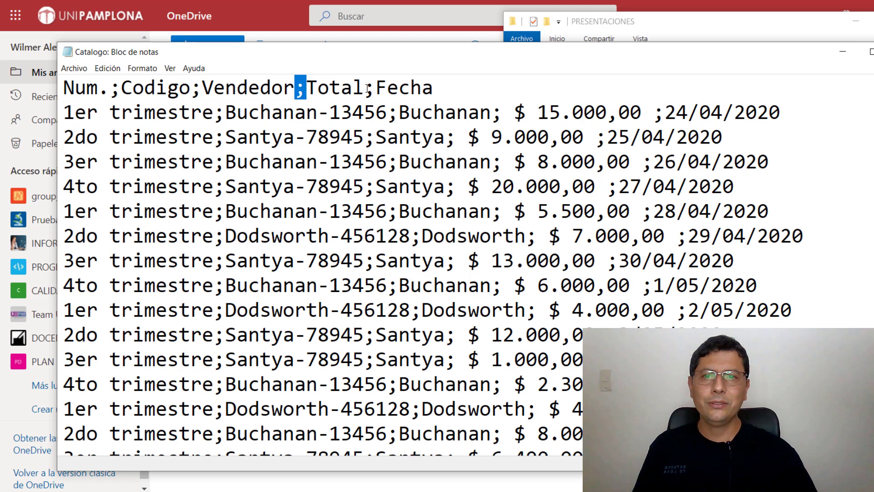
drag(368, 88, 376, 88)
drag(434, 88, 62, 86)
drag(786, 111, 44, 124)
drag(754, 136, 48, 138)
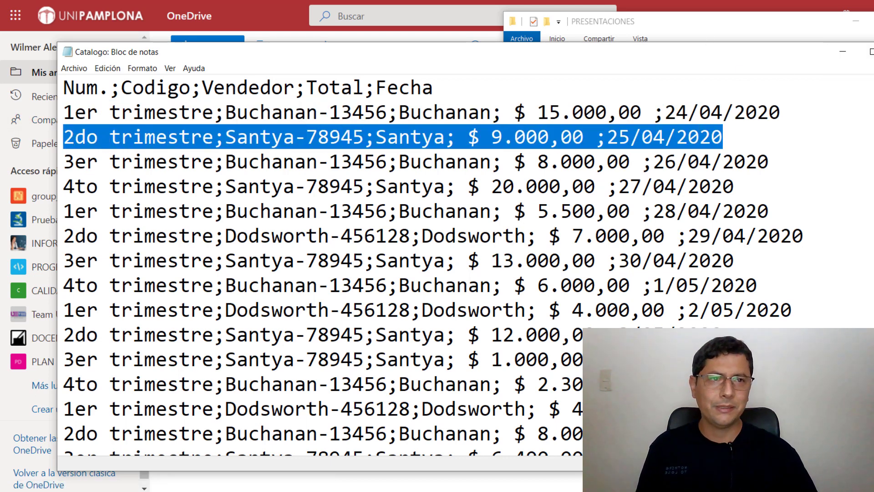
click(842, 52)
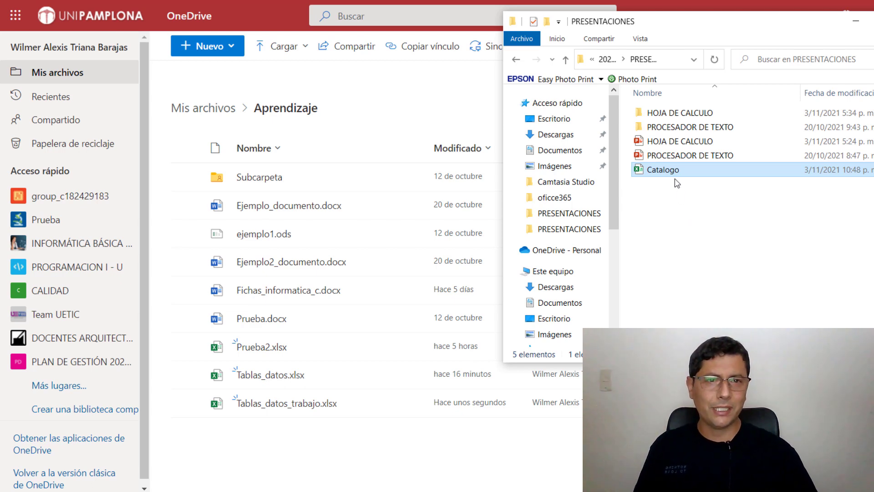
Upload the Catalogo file to the Aprendizaje folder in OneDrive and open the uploaded Catalogo.csv in Excel
mouse_move(676, 176)
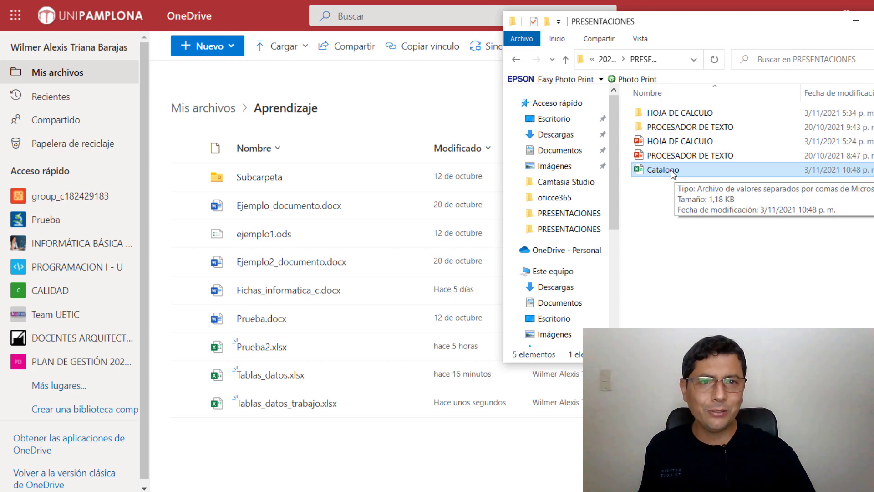
drag(672, 175, 260, 454)
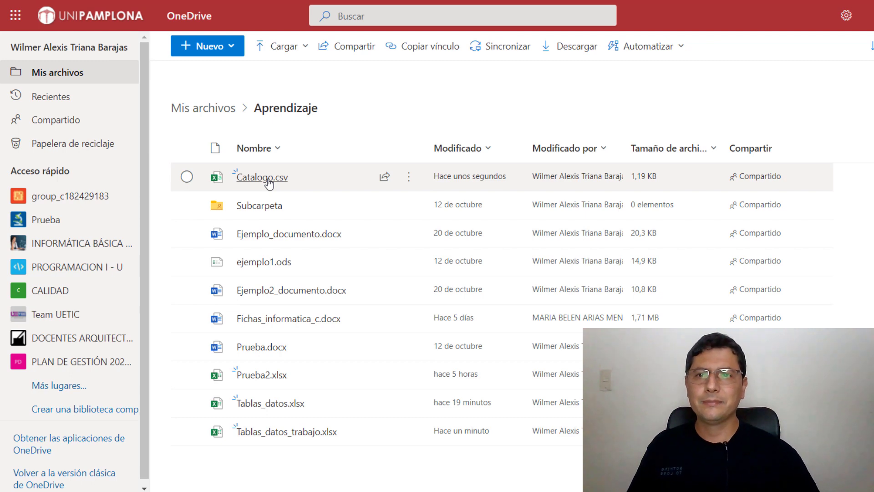
click(269, 180)
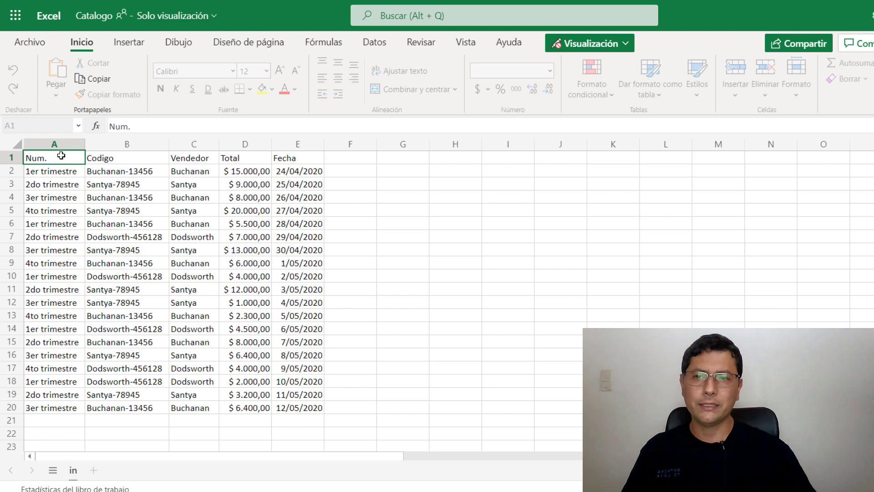
Change the Catalogo workbook from Visualización to Edición mode, converting the file to the latest format
drag(60, 156, 312, 395)
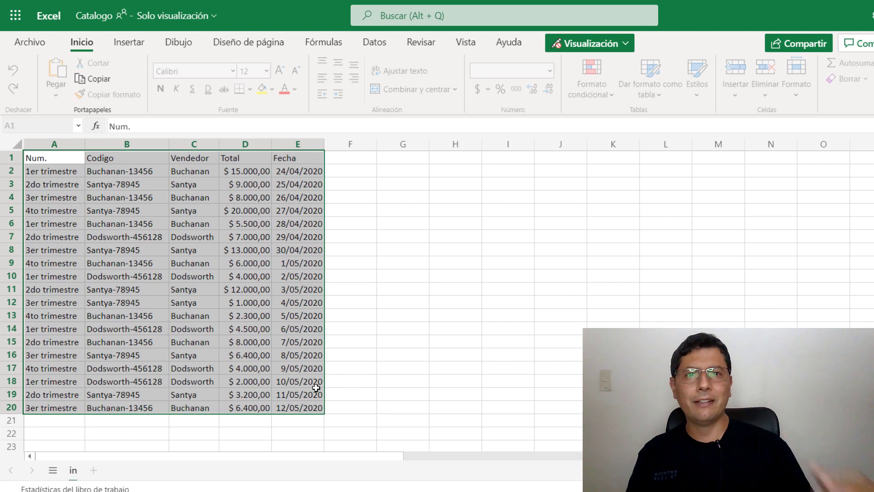
click(633, 45)
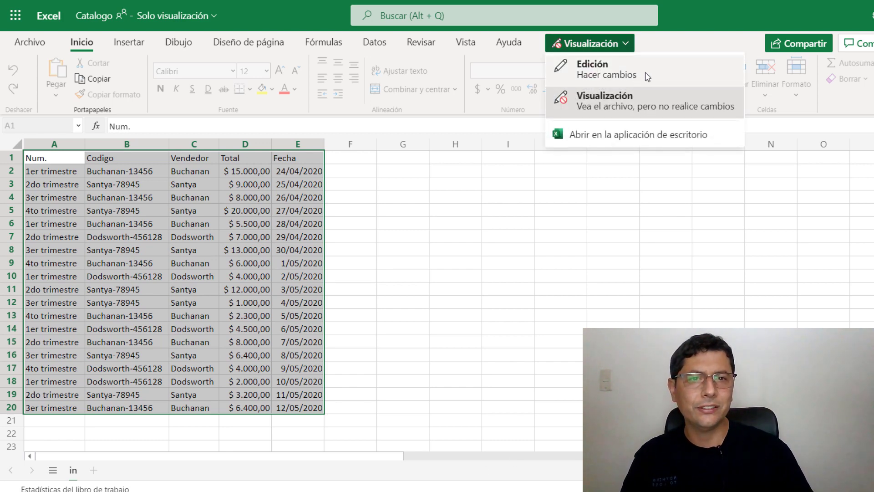
click(646, 74)
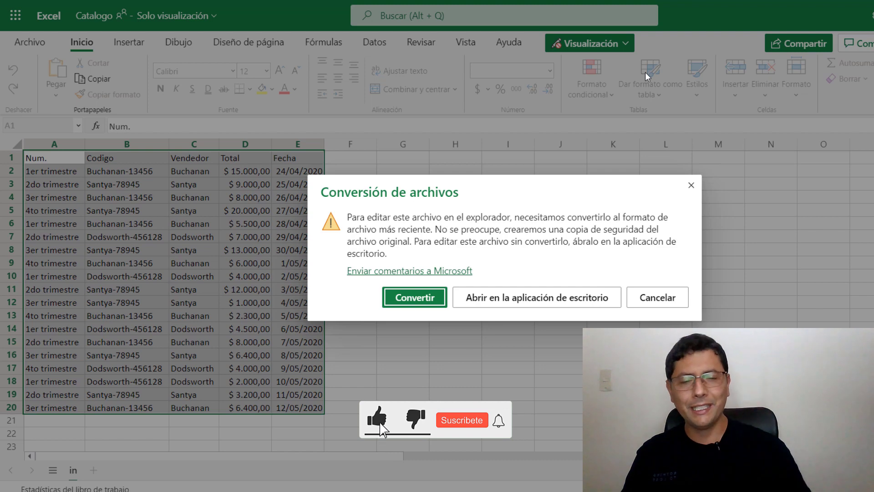
click(415, 298)
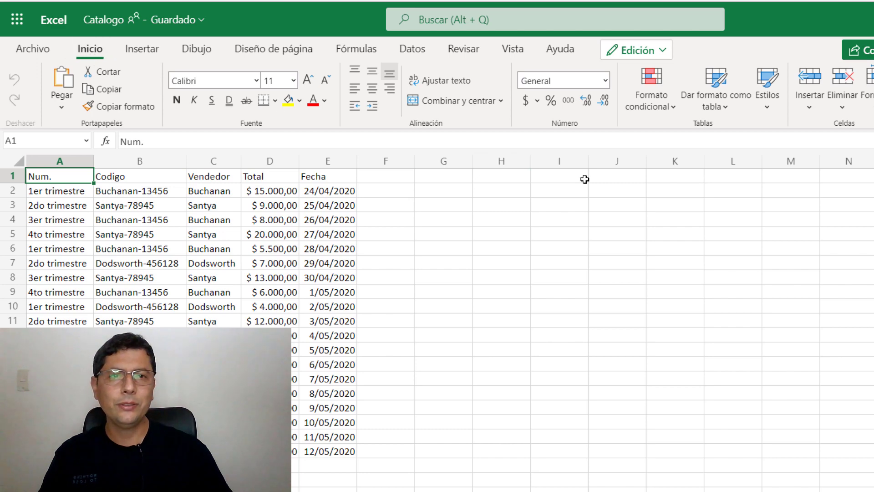
Format the range A1:E20 as a table with headers, using the blue style in the first row of the Mediano styles
click(726, 111)
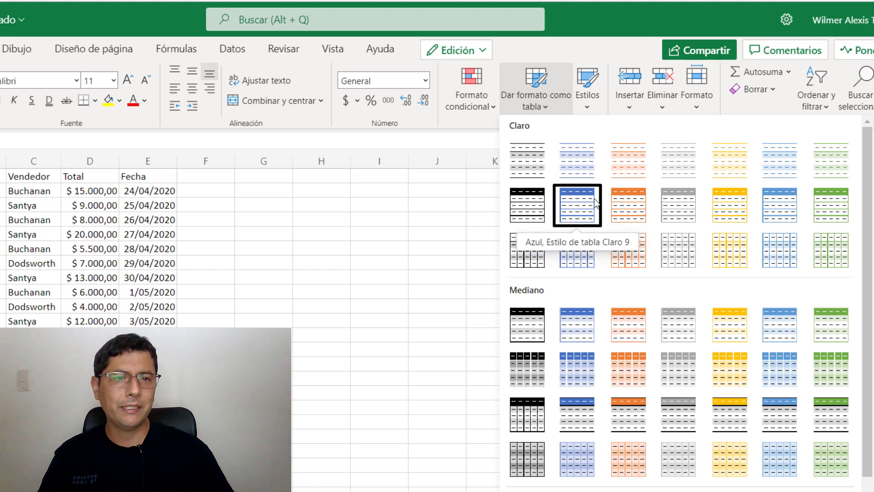
click(587, 333)
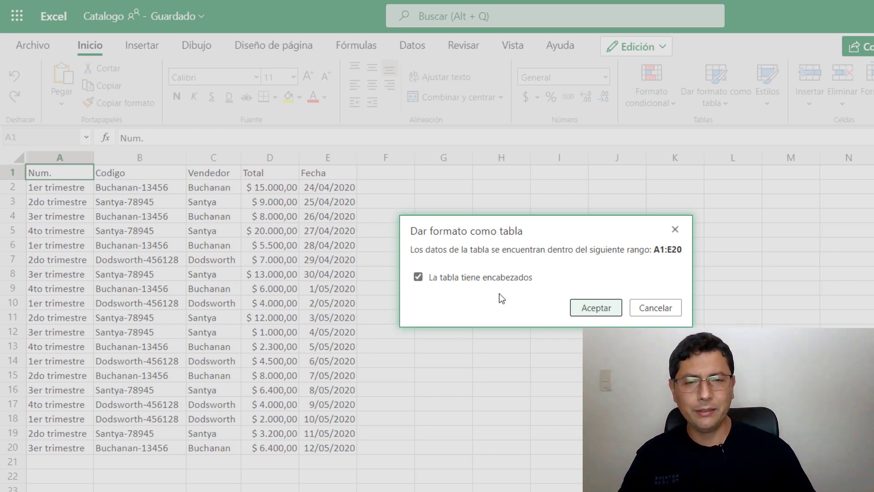
click(592, 307)
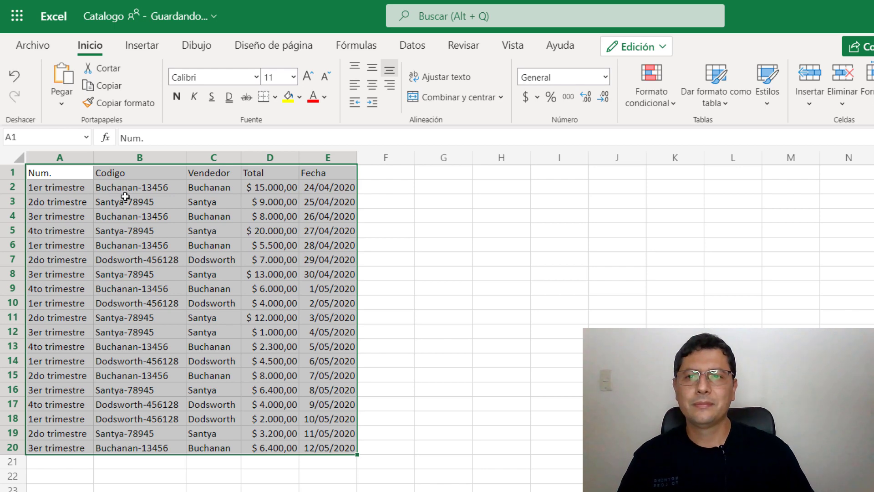
click(91, 196)
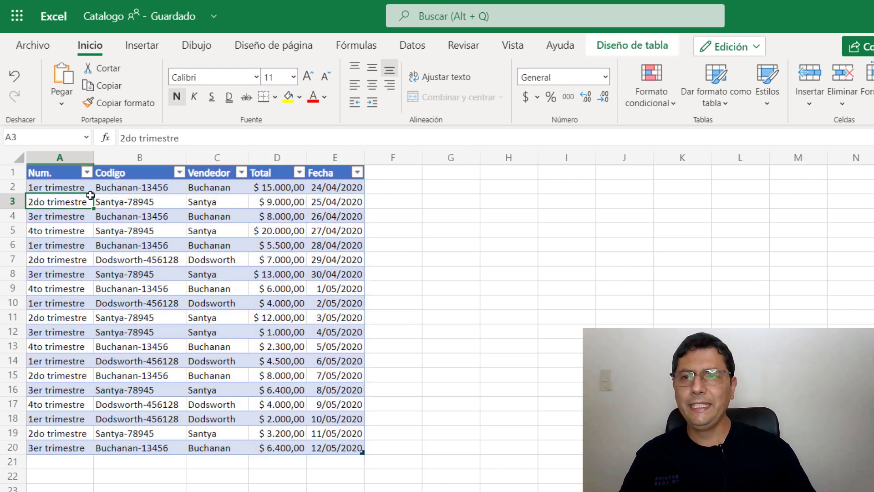
View the sort and filter options of the Num. column, and select the whole table A1:E20
click(86, 173)
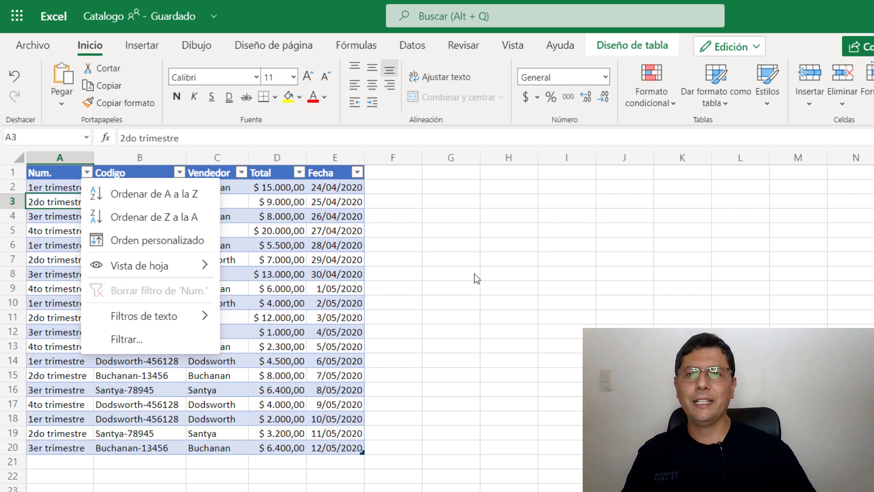
click(485, 265)
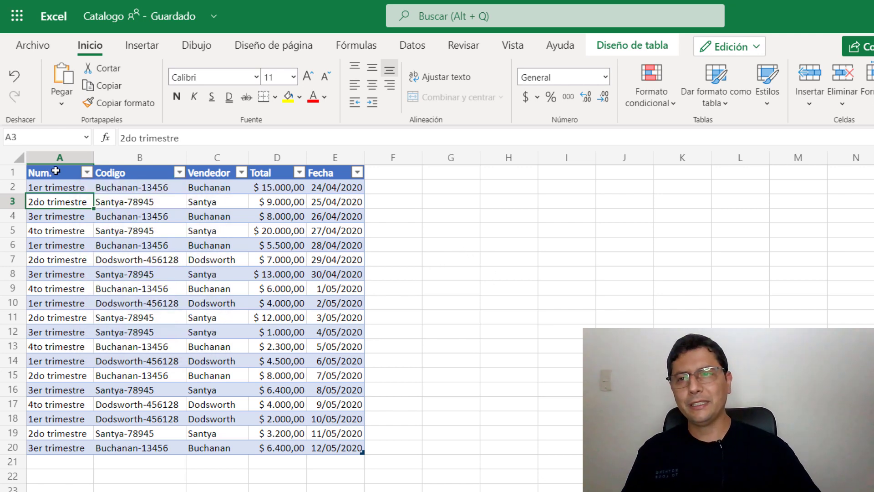
drag(56, 170, 342, 447)
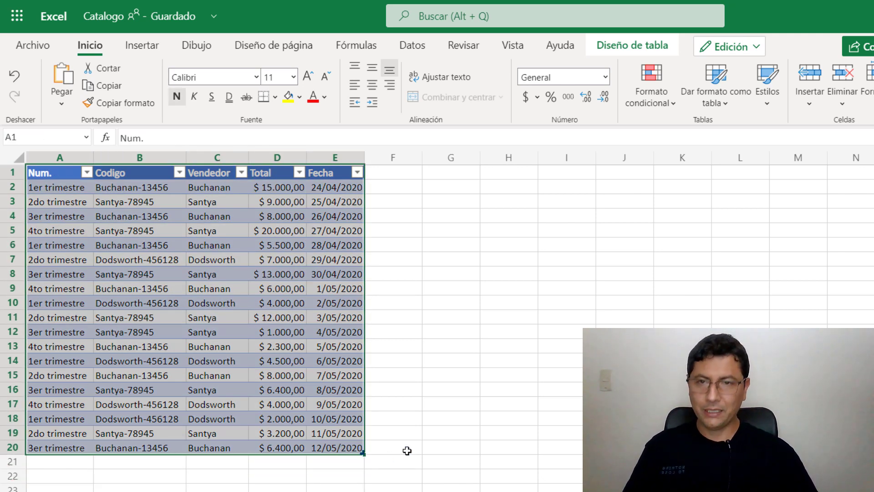
Copy the formatted catalogue table into the Tablas_datos_trabajo workbook, pasting it at cell A4 of the Datos Desde Archivo Plano sheet
key(ctrl+c)
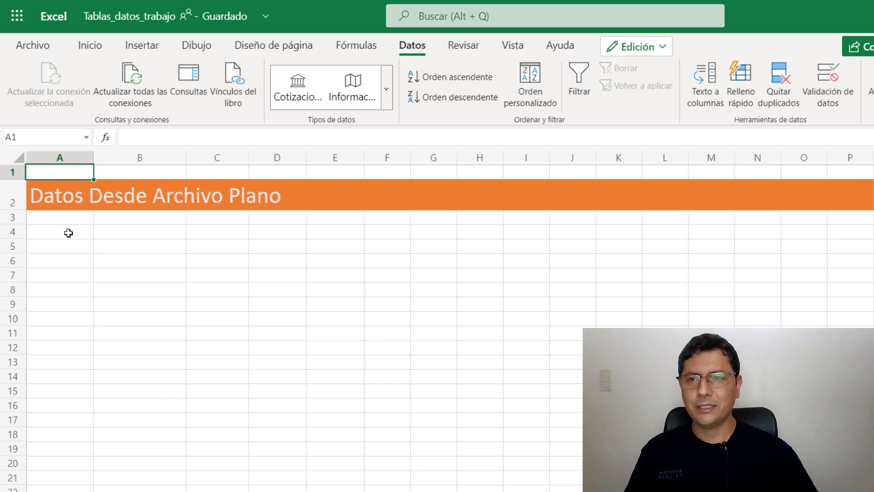
click(68, 232)
key(ctrl+v)
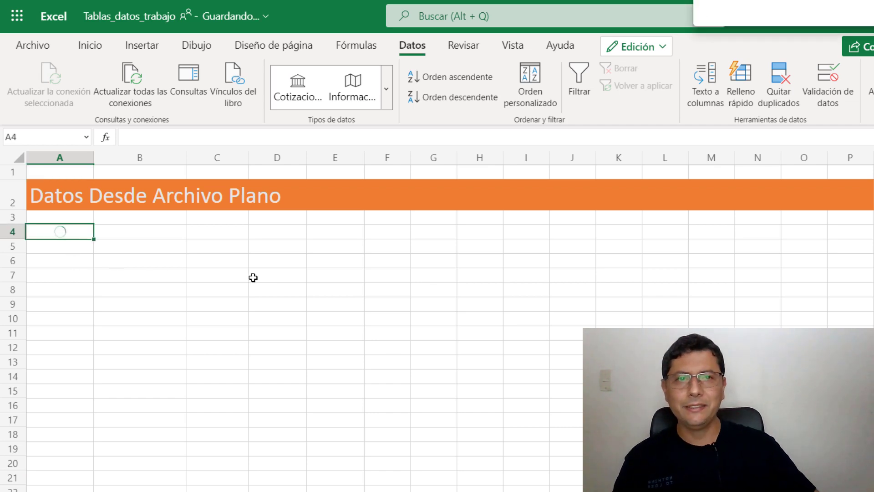
click(112, 289)
click(90, 231)
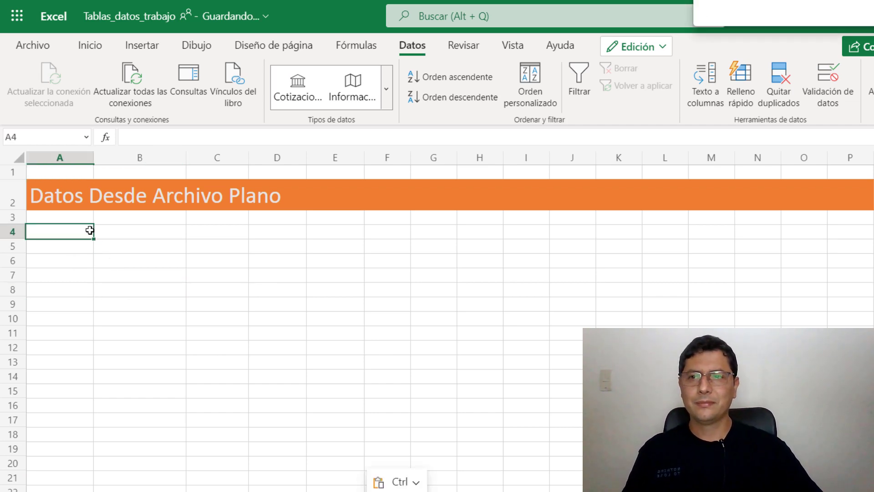
click(425, 304)
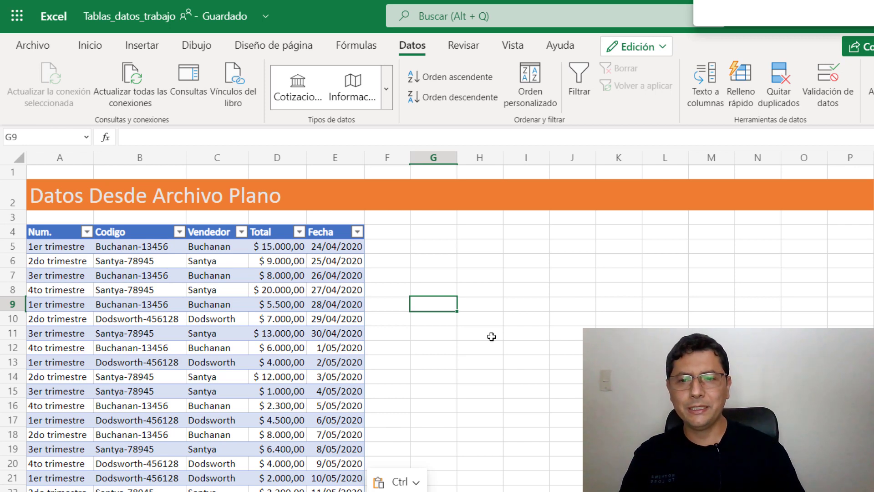
scroll(492, 336, down, 3)
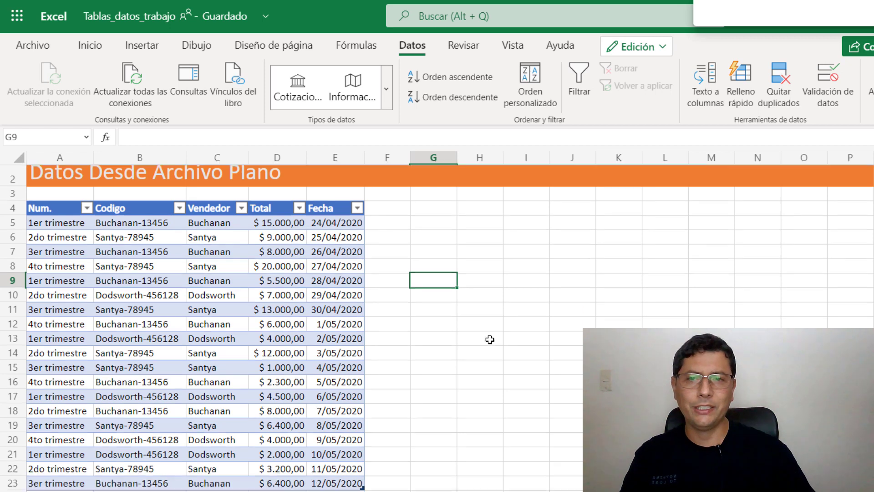
scroll(490, 337, up, 3)
scroll(490, 339, down, 3)
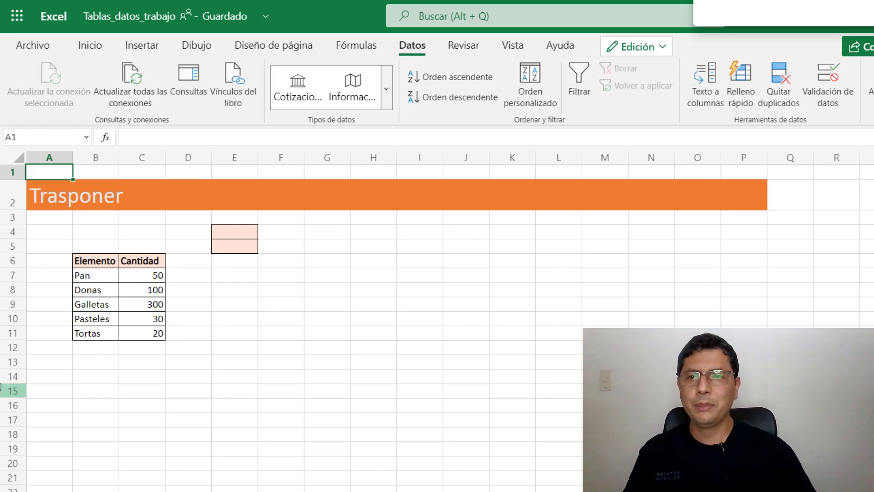
On the Trasponer sheet, copy the Elemento and Cantidad table B6:C11 and paste it transposed at cell E4
click(177, 276)
click(98, 261)
drag(125, 264, 158, 332)
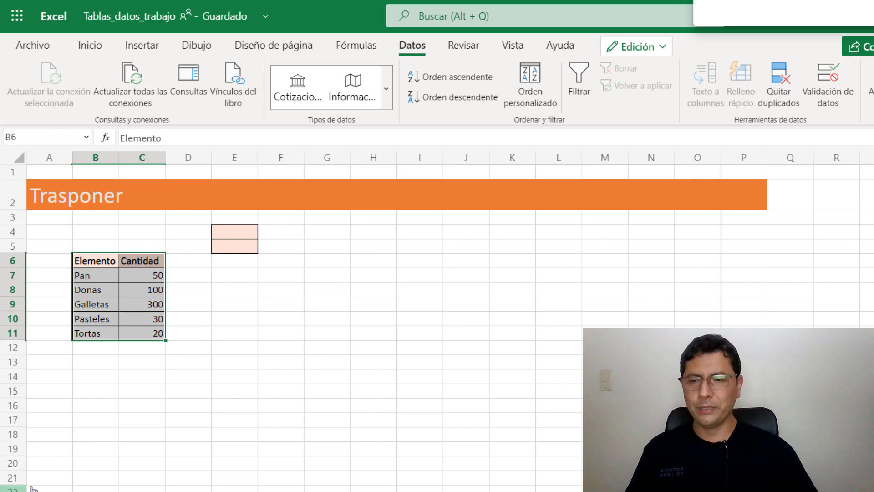
right_click(110, 291)
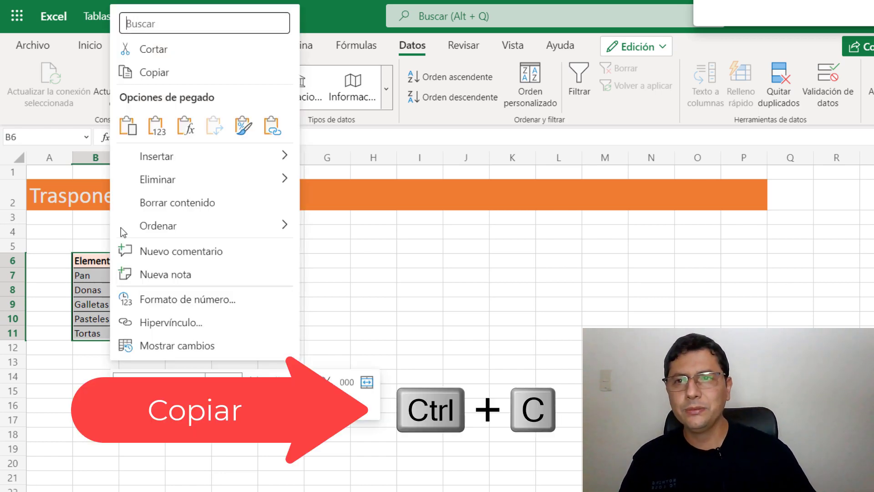
click(174, 73)
click(230, 232)
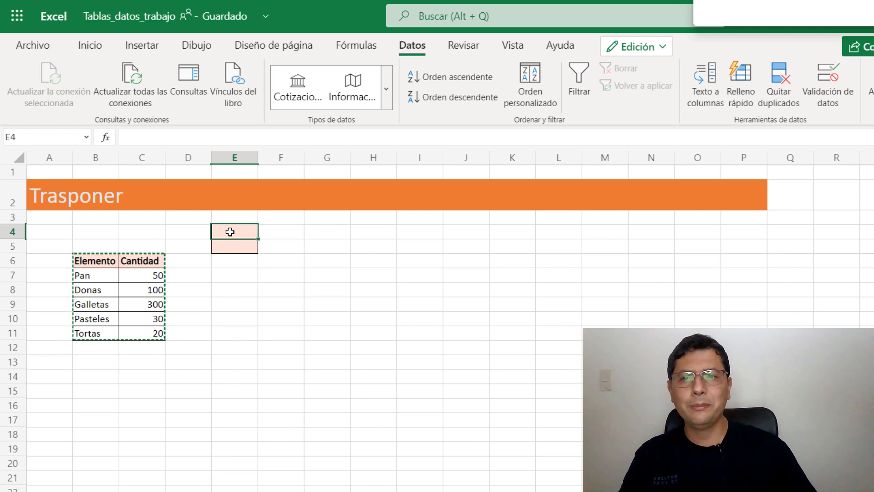
right_click(230, 232)
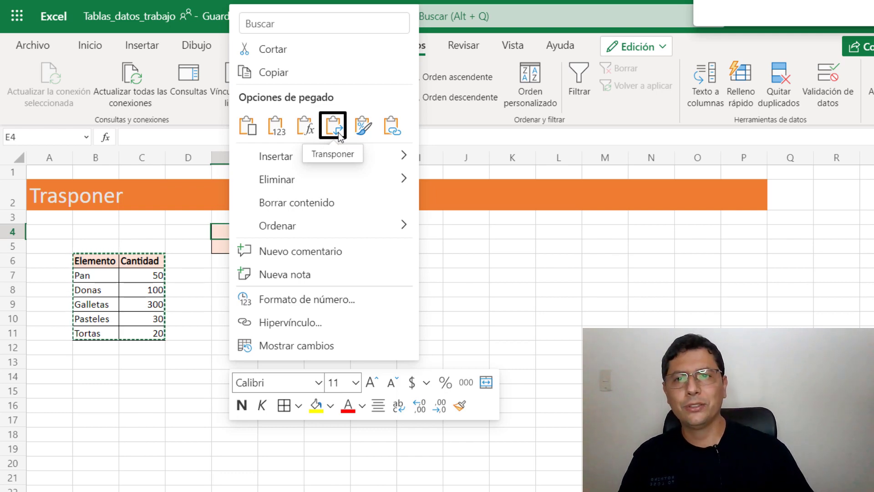
click(338, 132)
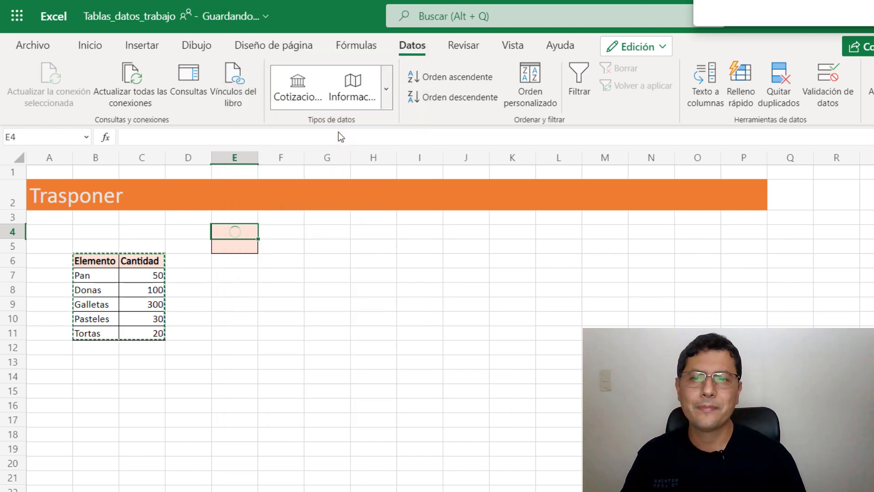